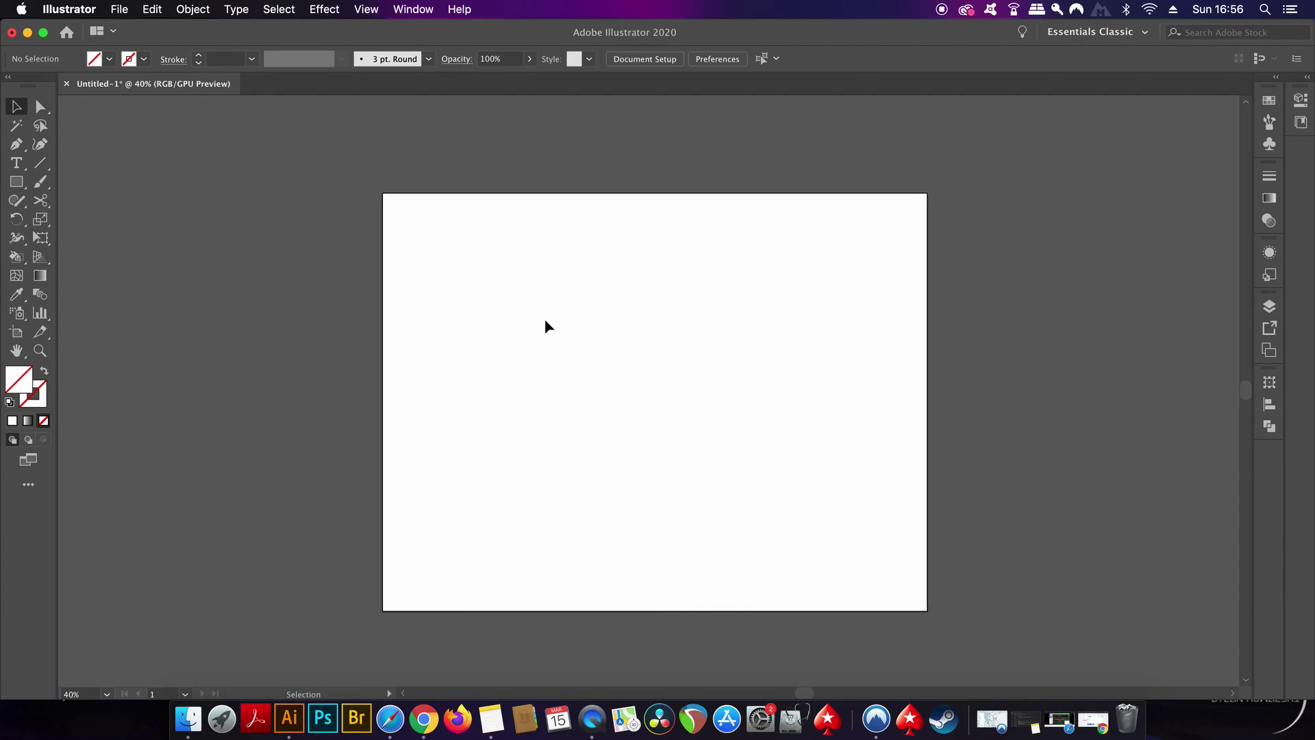
Step: Set the stroke colour to near-black 0C0C0C
{"action": "double_click", "coordinate": [35, 396]}
{"action": "type", "text": "0c0c0c"}
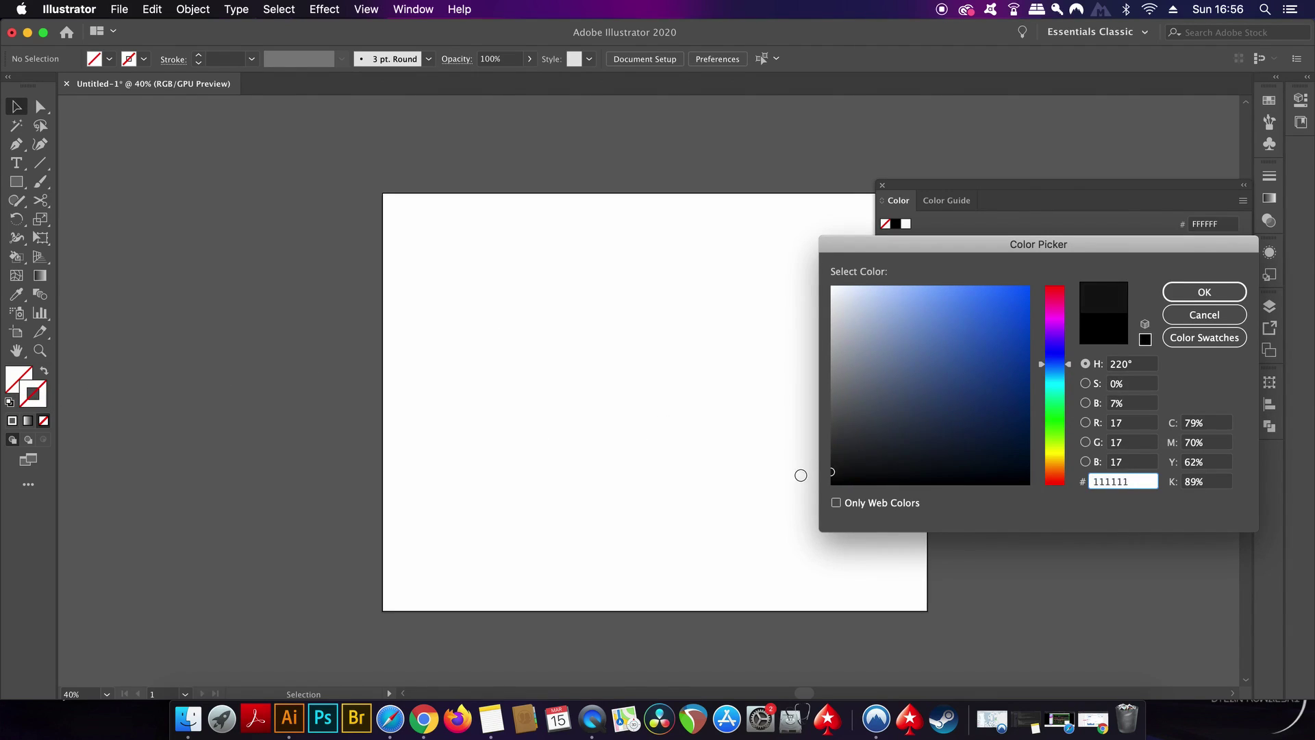
{"action": "left_click", "coordinate": [1190, 286]}
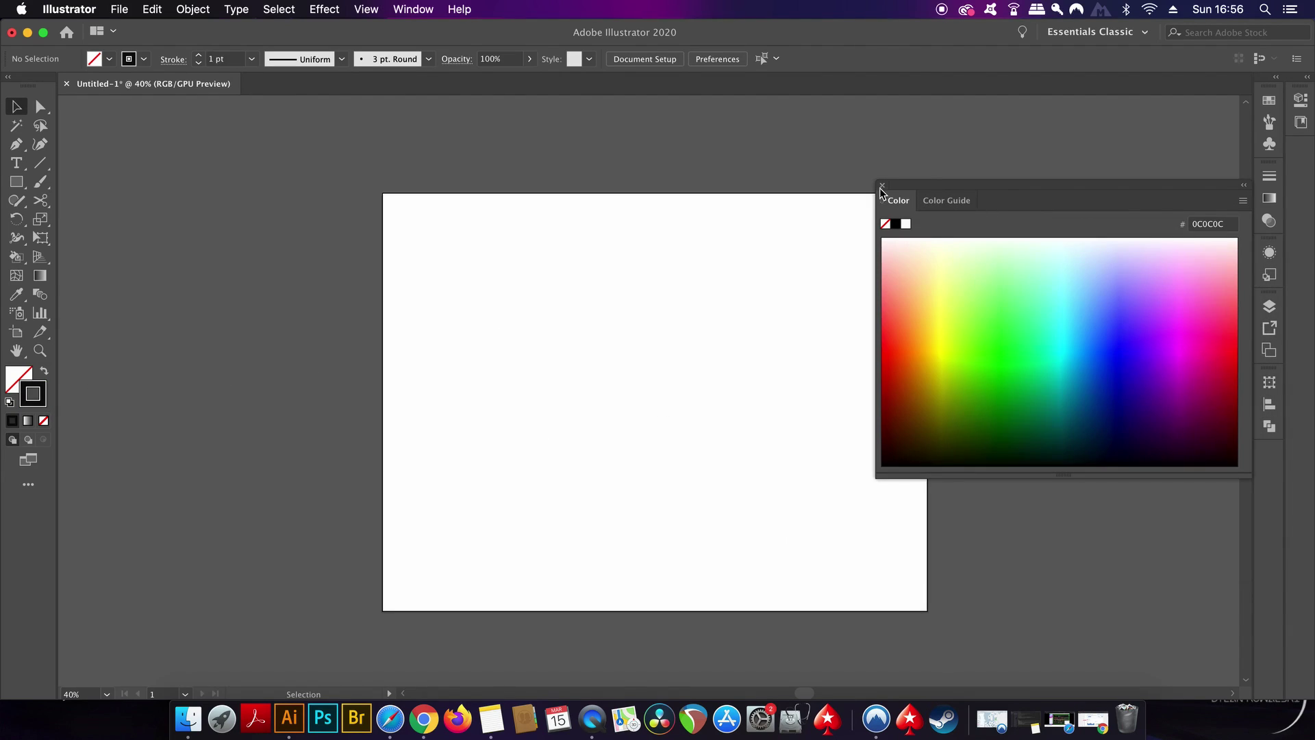
{"action": "left_click", "coordinate": [649, 205]}
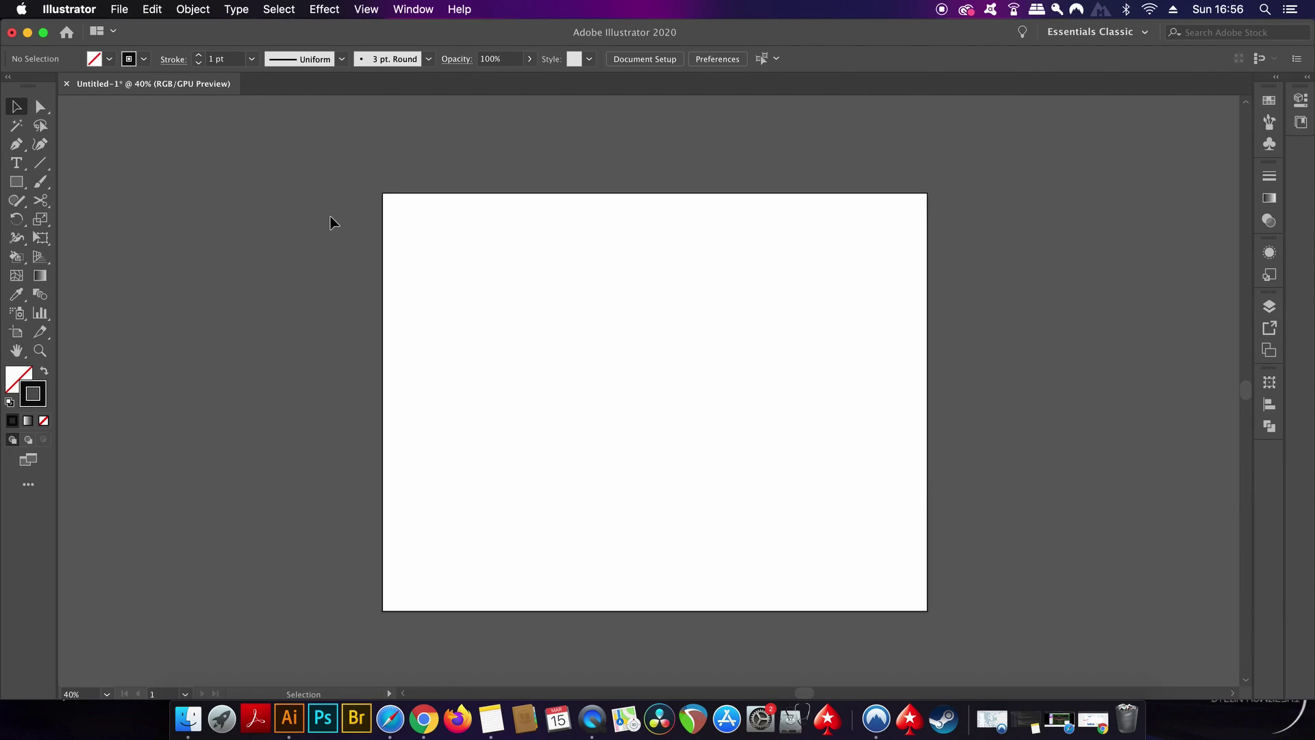
Step: Draw a long straight vertical line with the Pen tool just left of the artboard
{"action": "key", "text": "p"}
{"action": "left_click", "coordinate": [336, 111]}
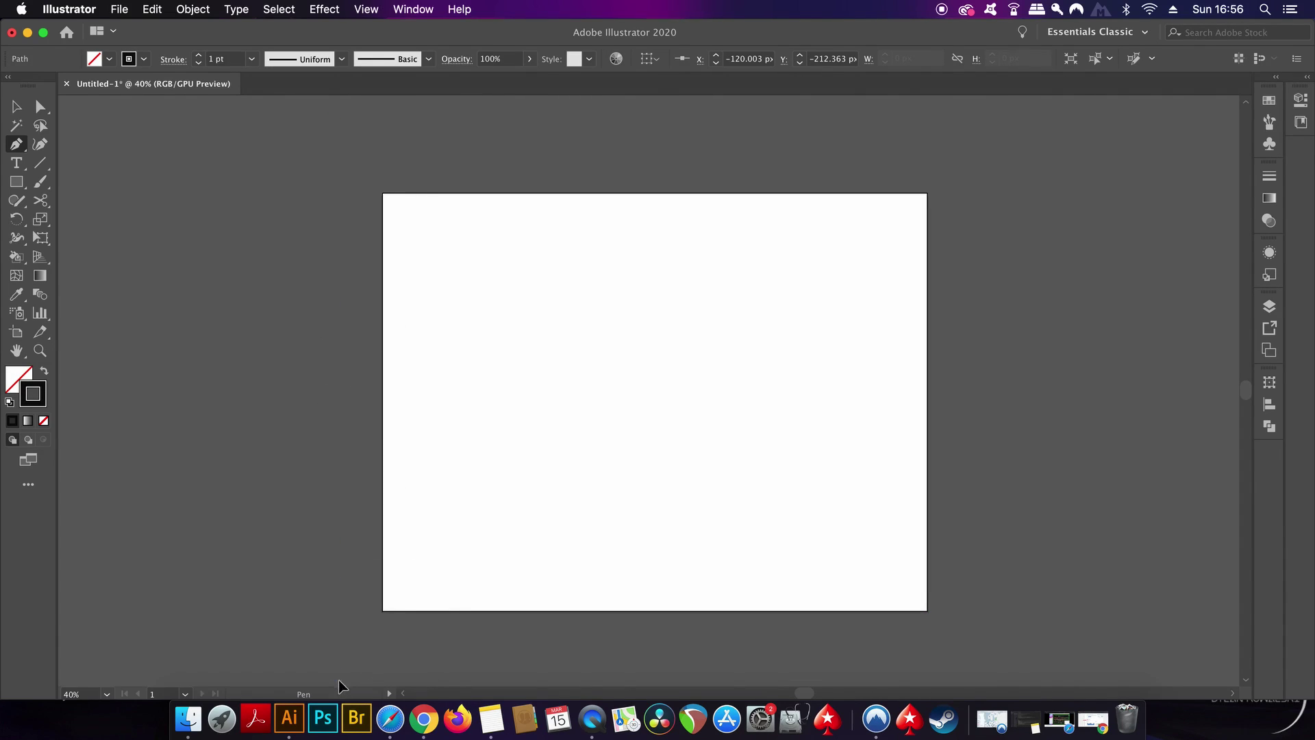
{"action": "left_click", "coordinate": [336, 680]}
Step: Finish the vertical line path and select it, panning to see its full length
{"action": "key", "text": "v"}
{"action": "left_click", "coordinate": [472, 412]}
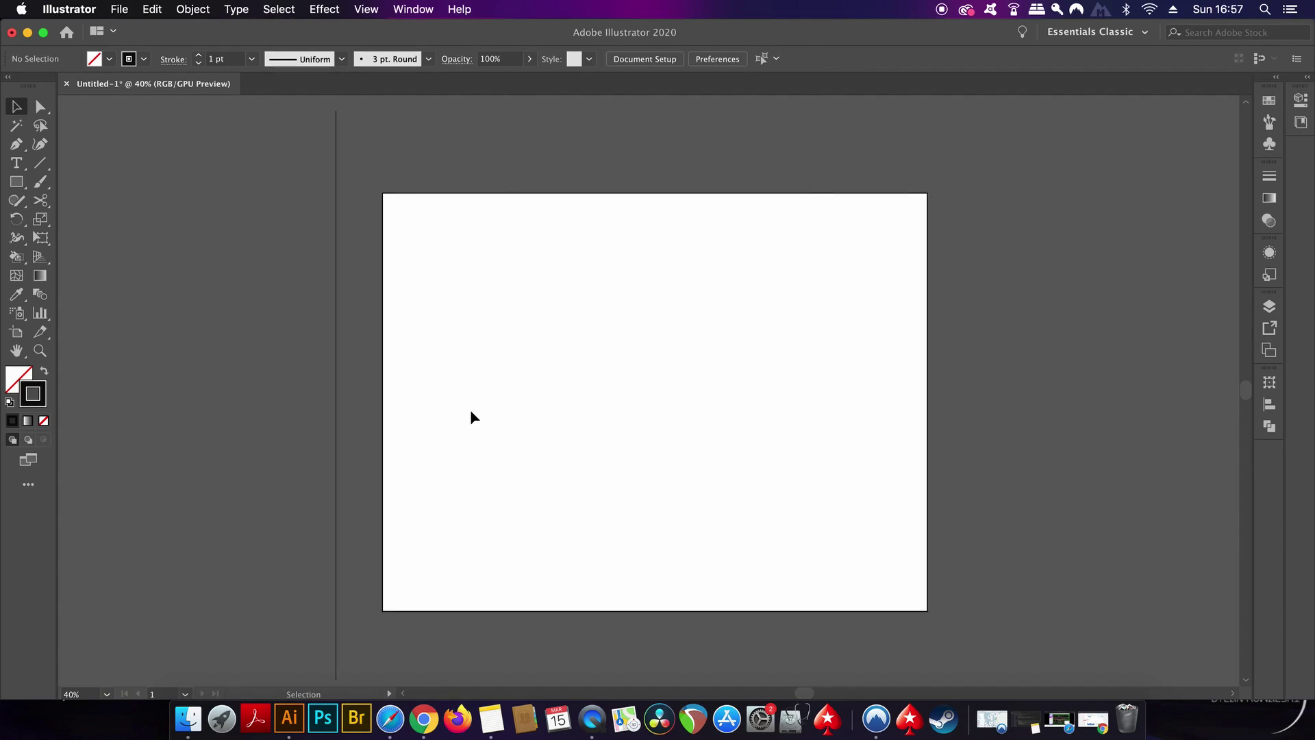
{"action": "scroll", "coordinate": [471, 411], "scroll_direction": "down", "scroll_amount": 1}
{"action": "mouse_move", "coordinate": [395, 370]}
{"action": "left_mouse_down"}
{"action": "mouse_move", "coordinate": [376, 341]}
{"action": "mouse_move", "coordinate": [384, 380]}
{"action": "mouse_move", "coordinate": [382, 352]}
{"action": "left_mouse_up"}
{"action": "left_click", "coordinate": [328, 341]}
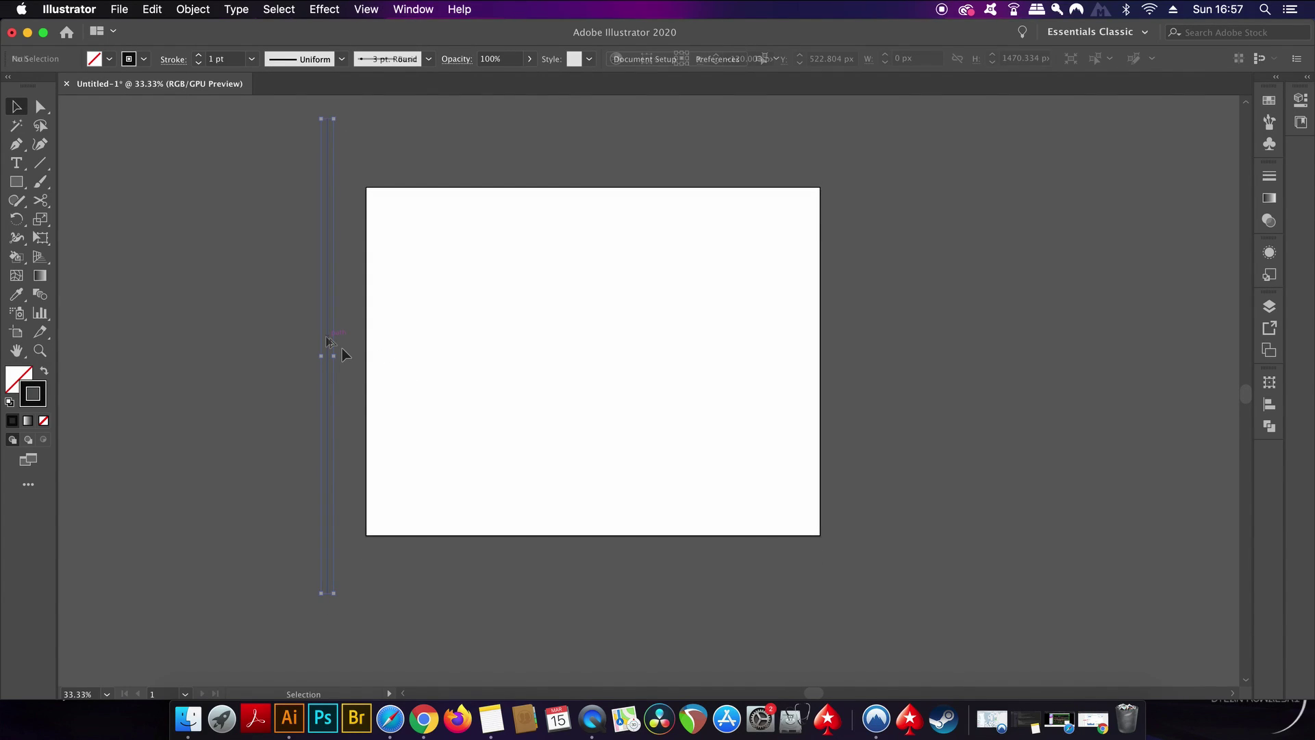
{"action": "scroll", "coordinate": [327, 341], "scroll_direction": "up", "scroll_amount": 2}
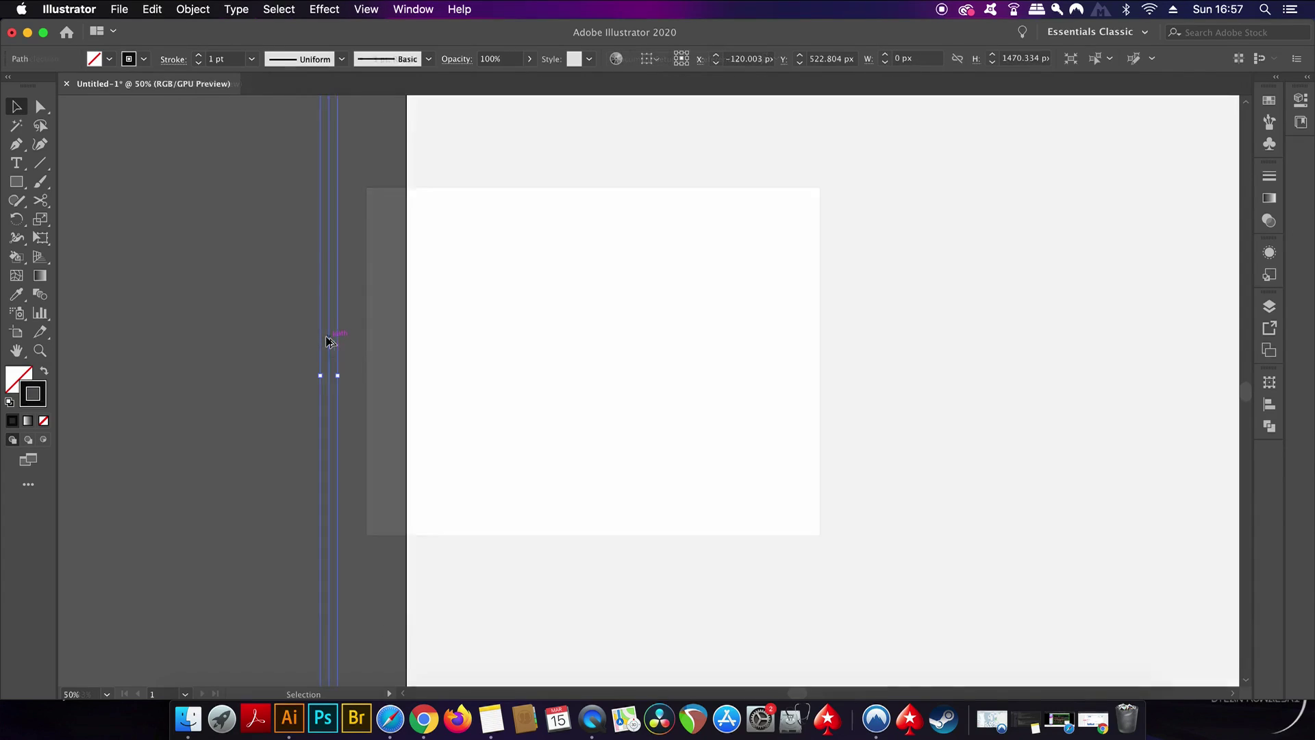
Step: Copy the line a short step right and repeat with Transform Again past the artboard's edge
{"action": "left_click_drag", "start_coordinate": [328, 341], "coordinate": [360, 345]}
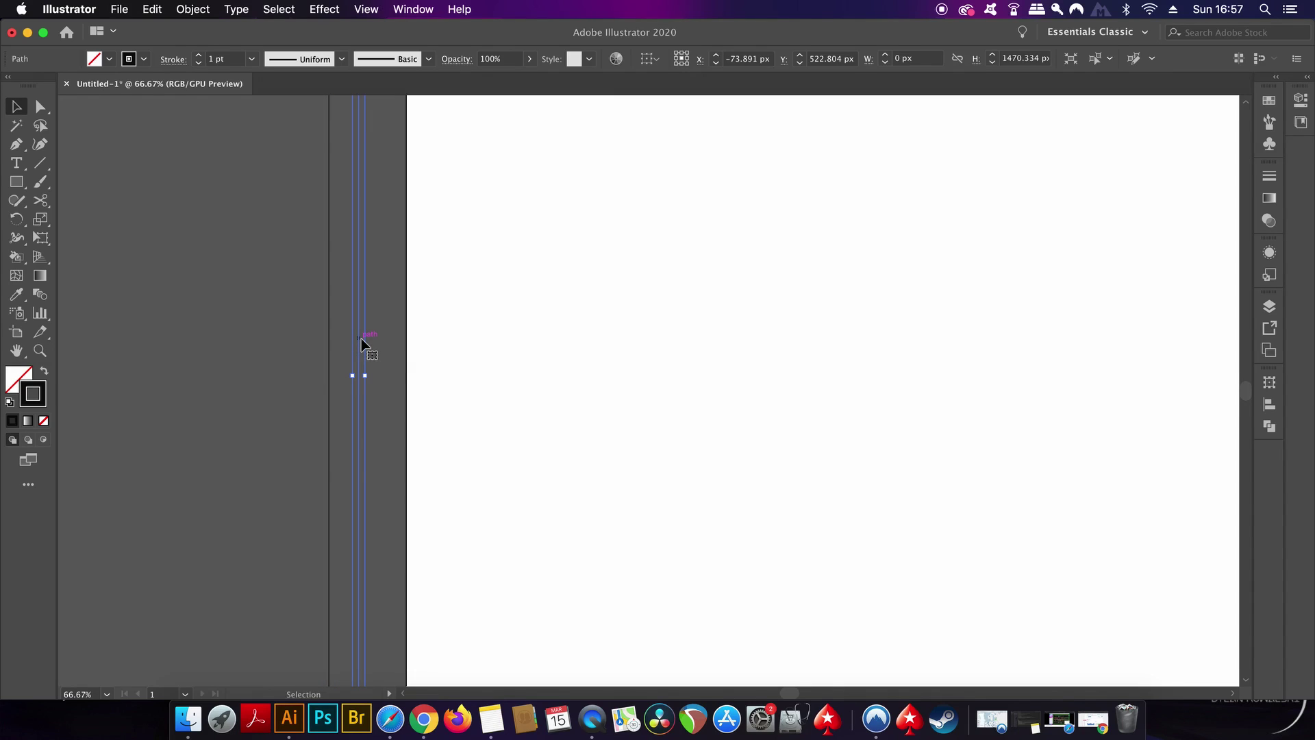
{"action": "key", "text": "super+d"}
{"action": "key", "text": "super+d"}
{"action": "key", "text": "super+d"}
{"action": "key", "text": "super+d"}
{"action": "key", "text": "super+d"}
{"action": "key", "text": "super+d"}
{"action": "key", "text": "super+d"}
{"action": "key", "text": "super+d"}
{"action": "key", "text": "super+d"}
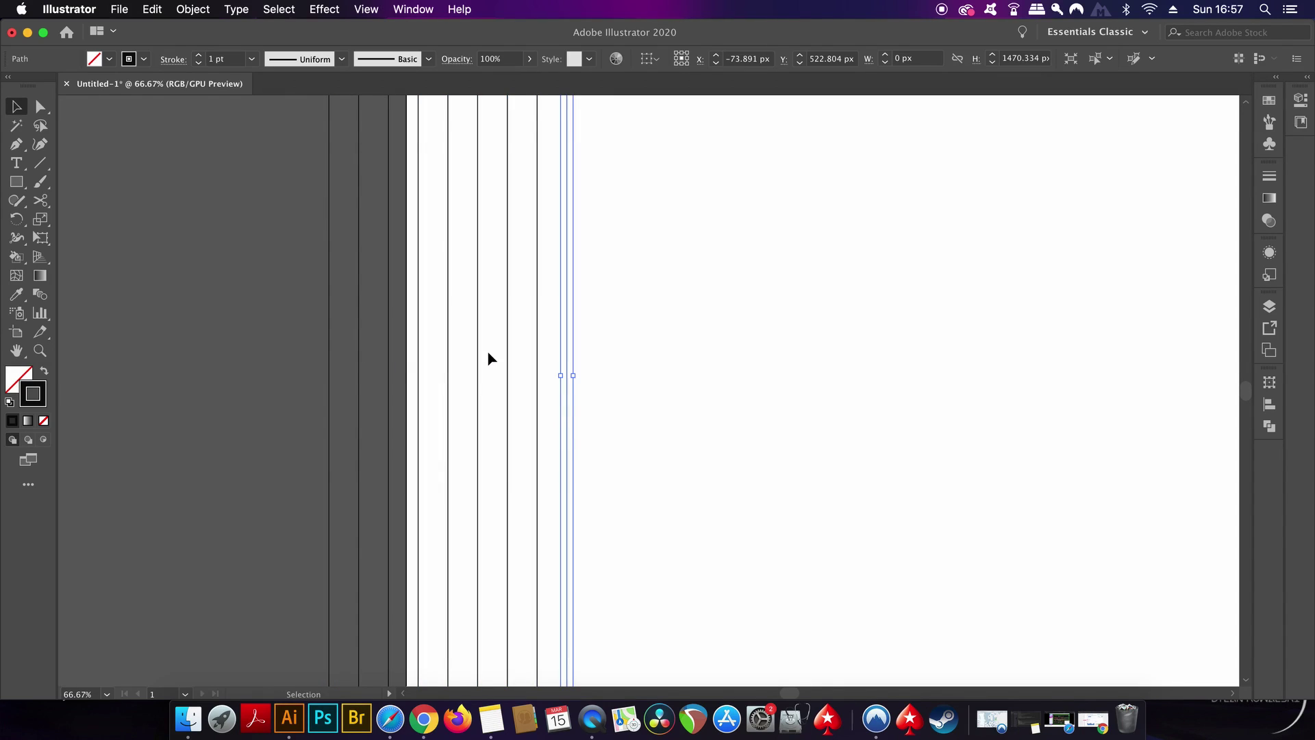
{"action": "key", "text": "super+minus"}
{"action": "key", "text": "super+minus"}
{"action": "key", "text": "super+minus"}
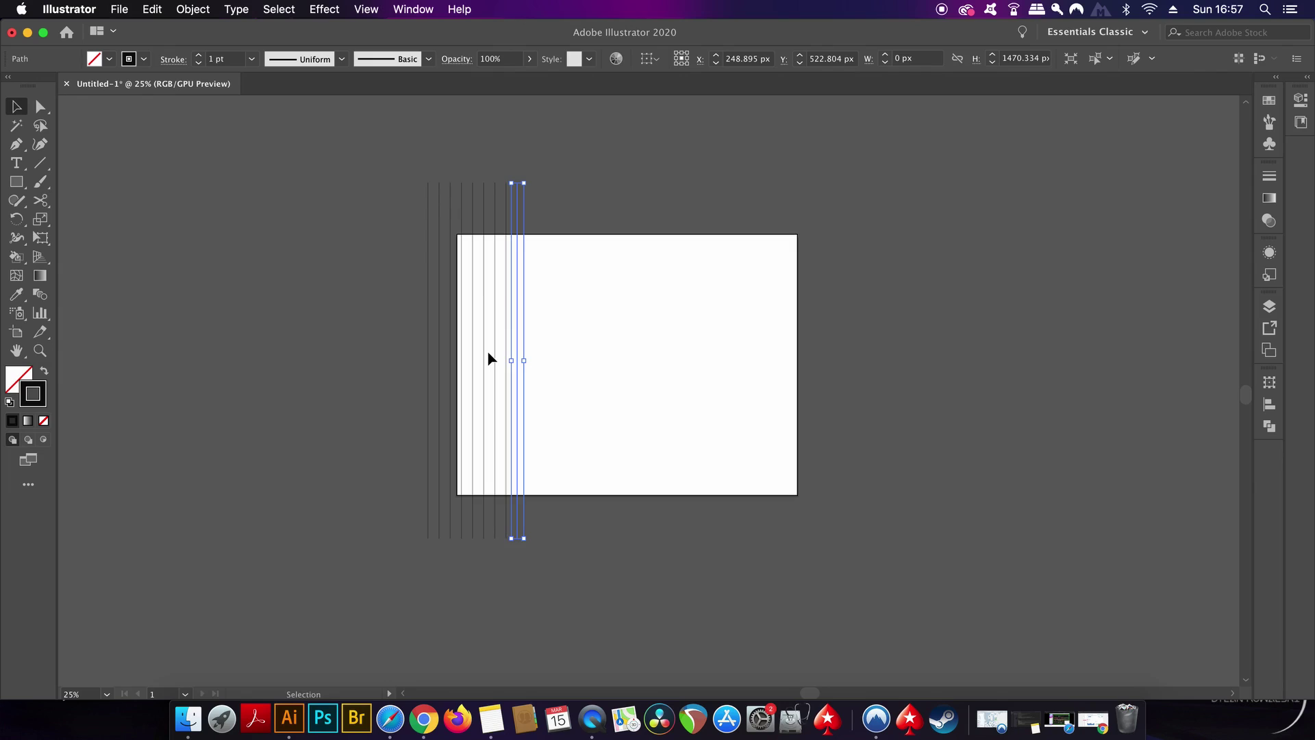
{"action": "key", "text": "super+d"}
{"action": "key", "text": "super+d"}
{"action": "key", "text": "super+d"}
{"action": "key", "text": "super+d"}
{"action": "key", "text": "super+d"}
{"action": "key", "text": "super+d"}
{"action": "key", "text": "super+d"}
{"action": "key", "text": "super+d"}
{"action": "key", "text": "super+d"}
{"action": "key", "text": "super+d"}
{"action": "key", "text": "super+d"}
{"action": "key", "text": "super+d"}
{"action": "key", "text": "super+d"}
{"action": "key", "text": "super+d"}
{"action": "key", "text": "super+d"}
{"action": "key", "text": "super+d"}
{"action": "key", "text": "super+d"}
{"action": "key", "text": "super+d"}
{"action": "key", "text": "super+d"}
{"action": "key", "text": "super+d"}
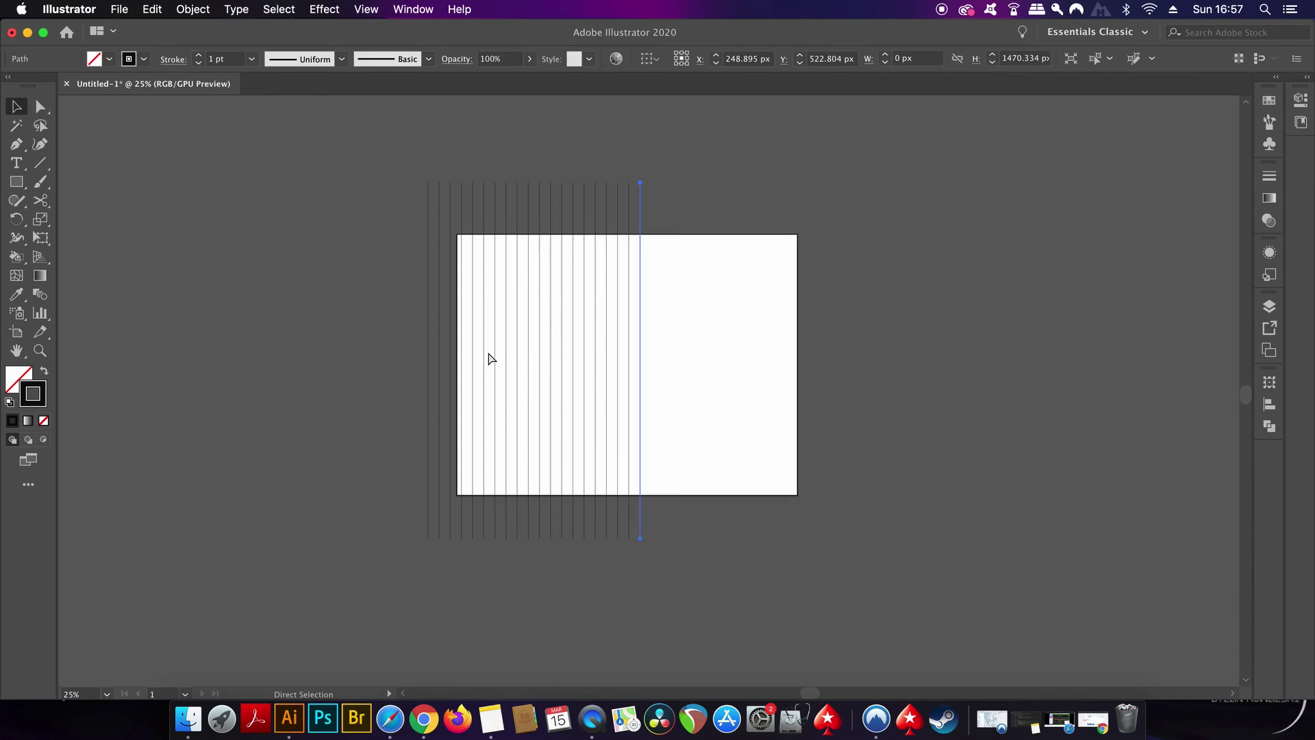
{"action": "key", "text": "super+d"}
{"action": "key", "text": "super+d"}
{"action": "key", "text": "super+d"}
{"action": "key", "text": "super+d"}
{"action": "key", "text": "super+d"}
{"action": "key", "text": "super+d"}
{"action": "key", "text": "super+d"}
{"action": "key", "text": "super+d"}
{"action": "key", "text": "super+d"}
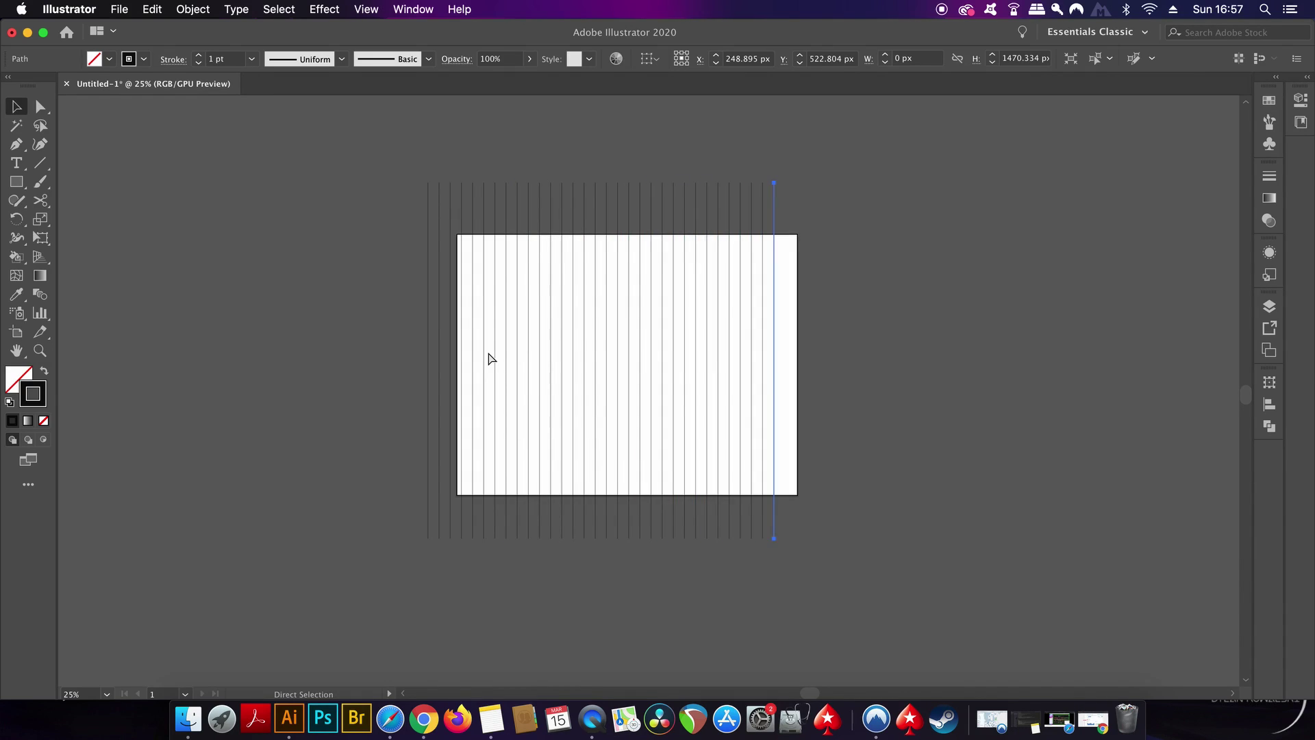
{"action": "key", "text": "super+d"}
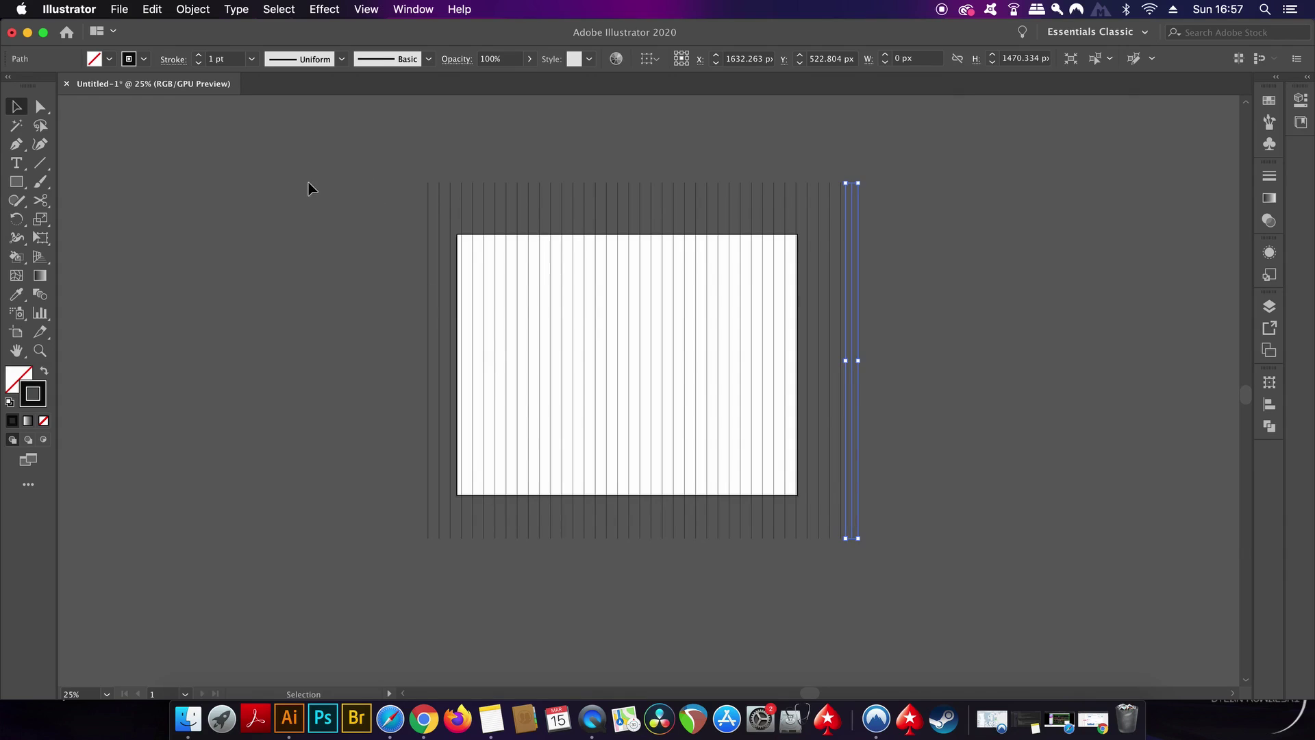
Step: Nudge all vertical lines left, duplicate them in place and rotate the copies to 60°
{"action": "left_click_drag", "start_coordinate": [285, 157], "coordinate": [957, 489]}
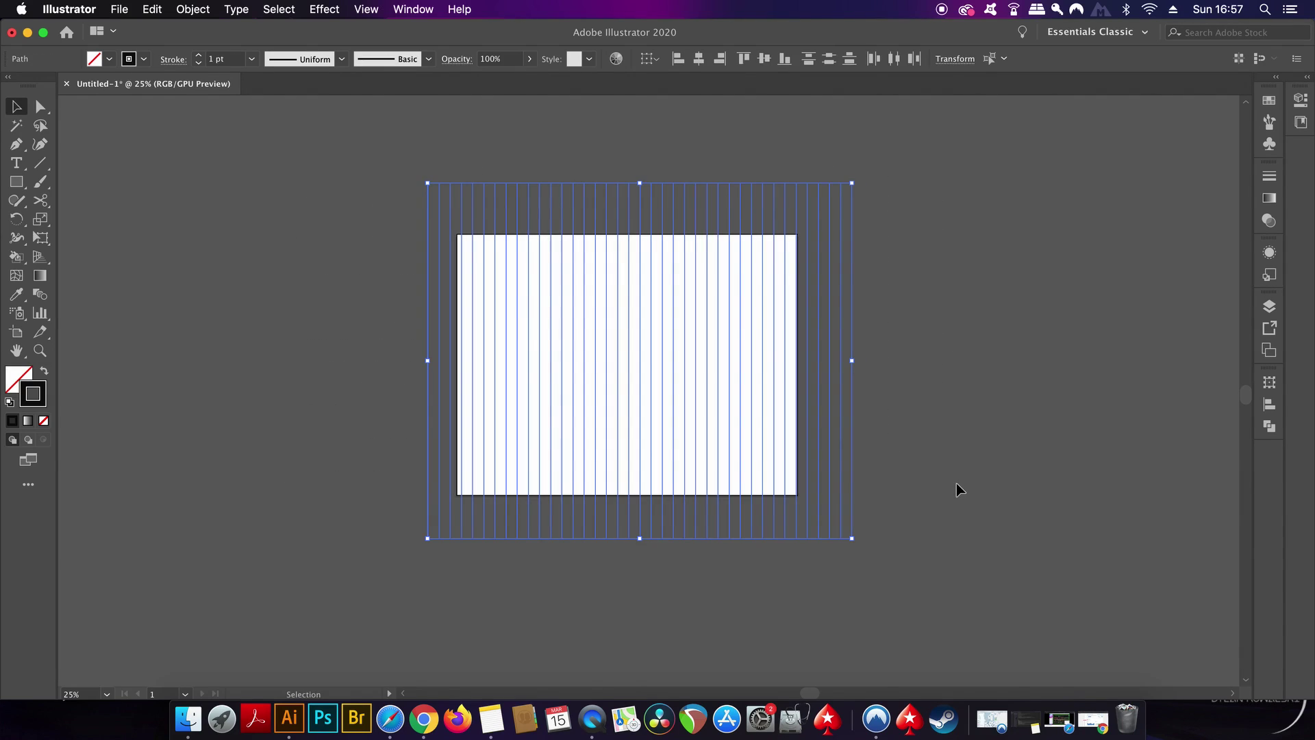
{"action": "key", "text": "shift+Left"}
{"action": "key", "text": "shift+Left"}
{"action": "key", "text": "shift+Left"}
{"action": "key", "text": "shift+Left"}
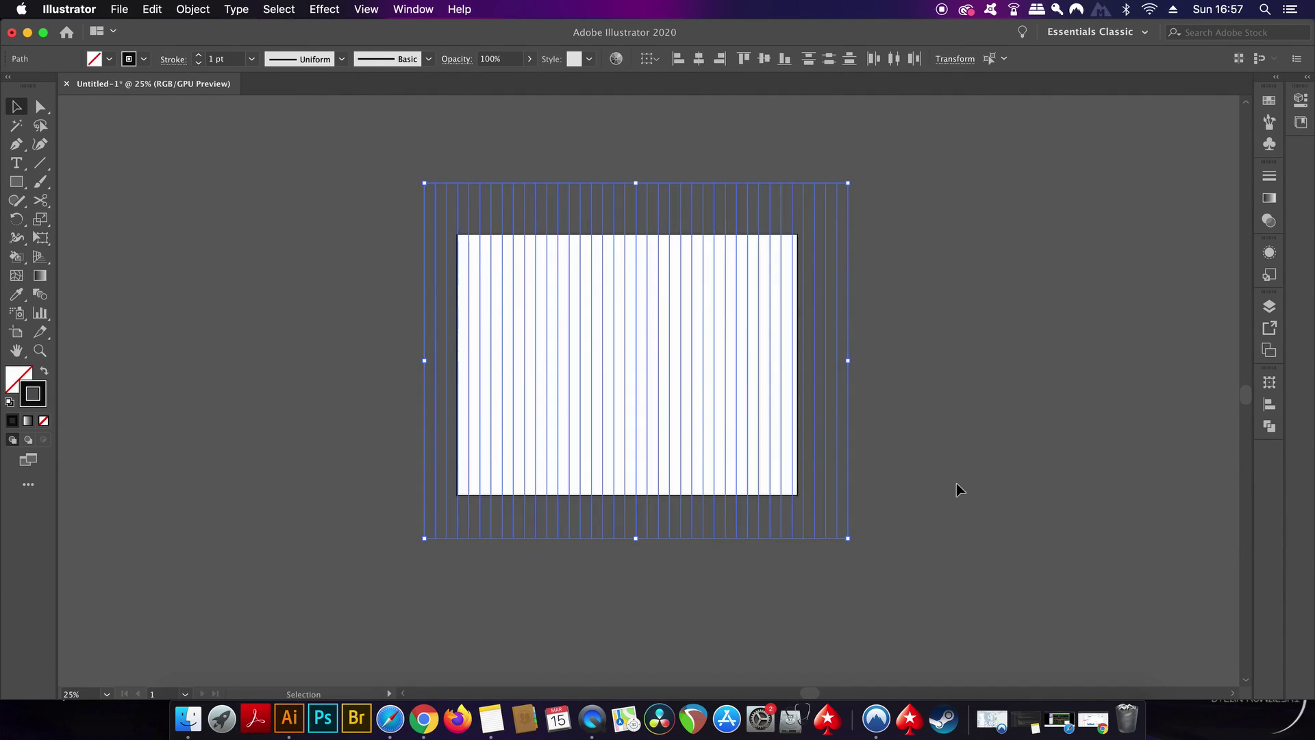
{"action": "key", "text": "shift+Left"}
{"action": "key", "text": "shift+Left"}
{"action": "key", "text": "shift+Left"}
{"action": "key", "text": "shift+Left"}
{"action": "key", "text": "shift+Left"}
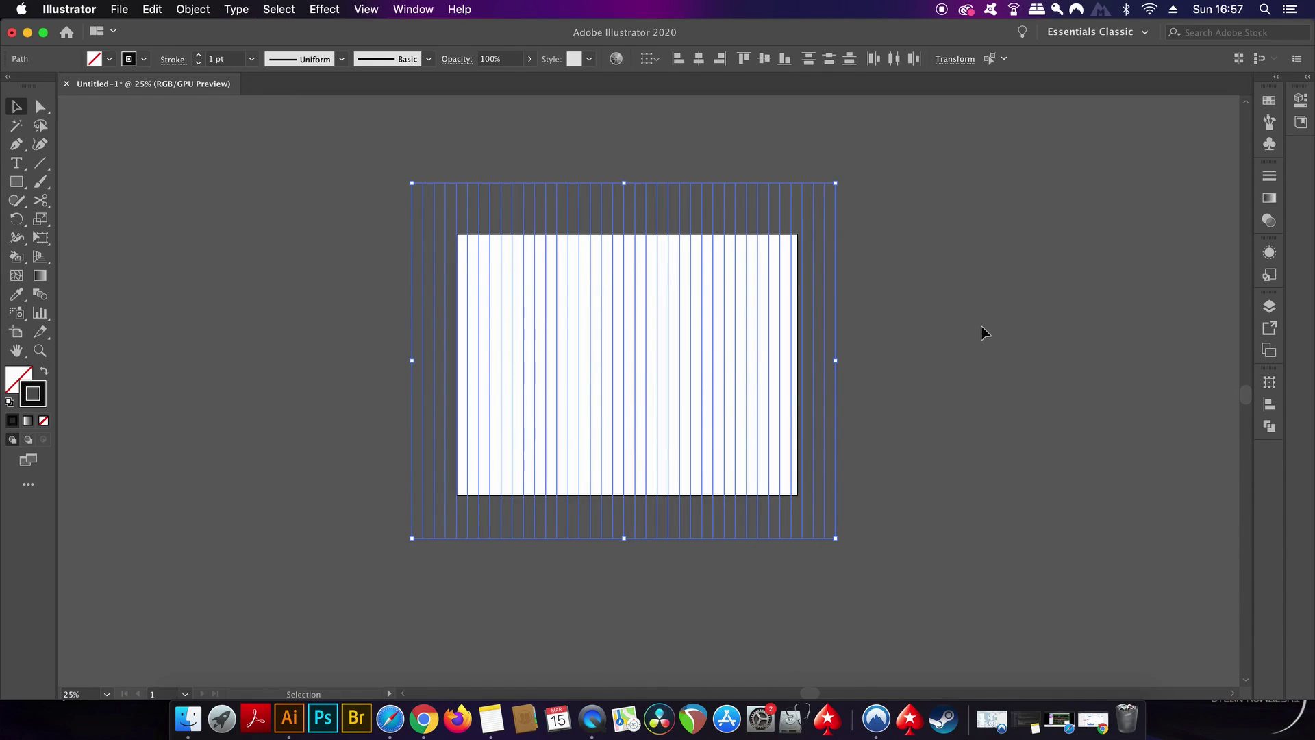
{"action": "key", "text": "super+shift+b"}
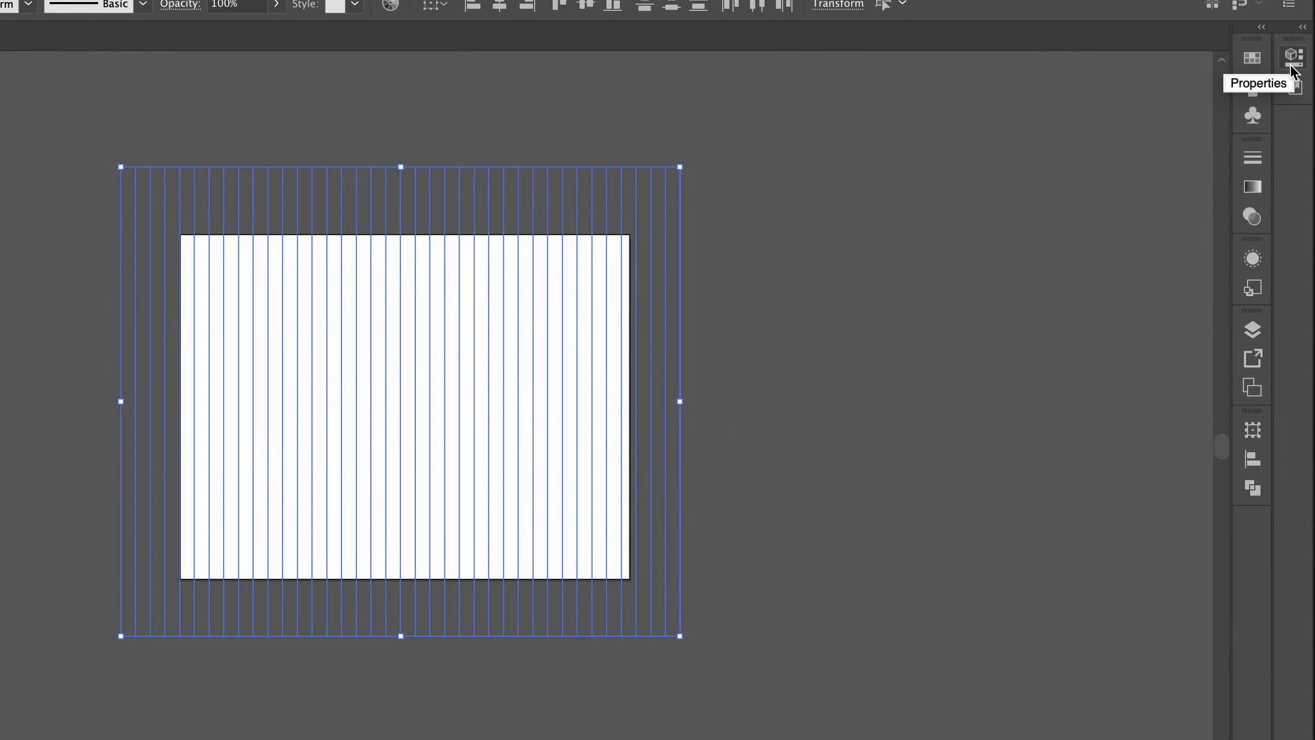
{"action": "left_click", "coordinate": [1292, 65]}
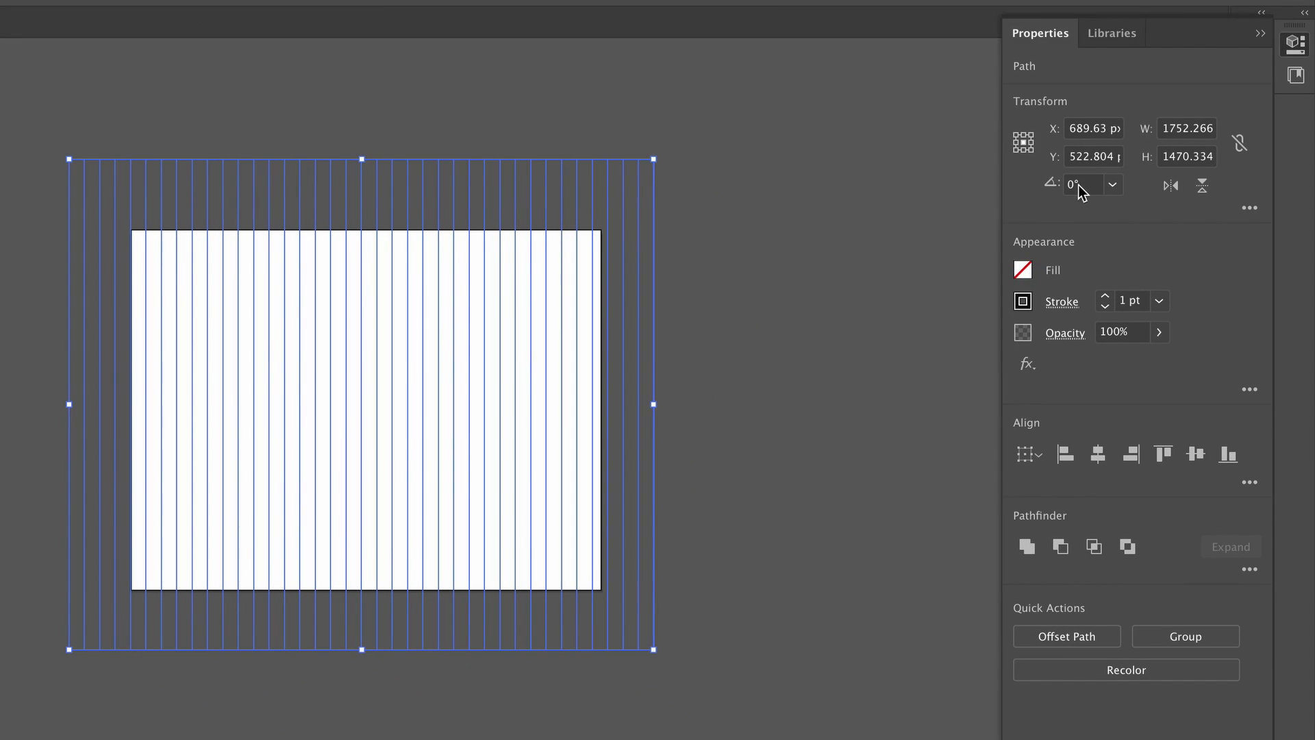
{"action": "left_click", "coordinate": [1112, 185]}
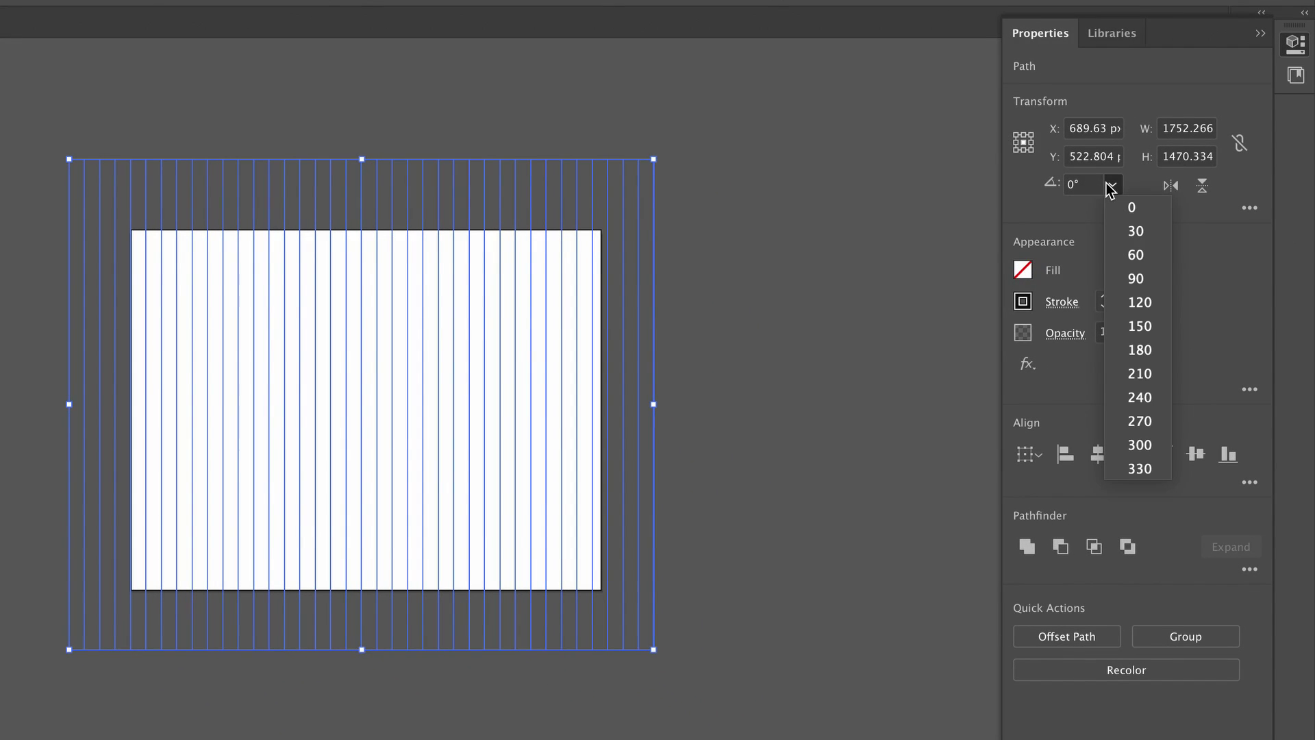
{"action": "left_click", "coordinate": [1136, 255]}
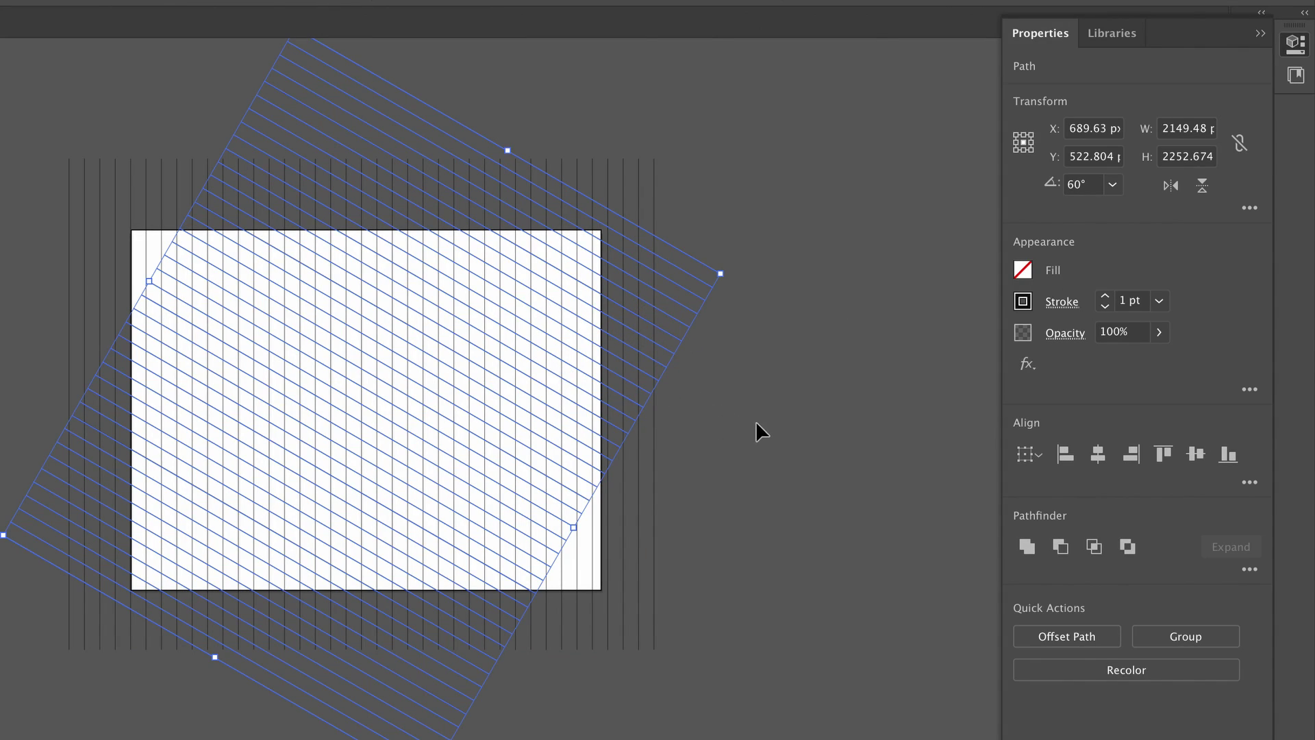
Step: Duplicate the 60° lines and flip the copy horizontally to 120°
{"action": "key", "text": "ctrl"}
{"action": "key", "text": "ctrl"}
{"action": "key", "text": "ctrl"}
{"action": "left_click", "coordinate": [1169, 191]}
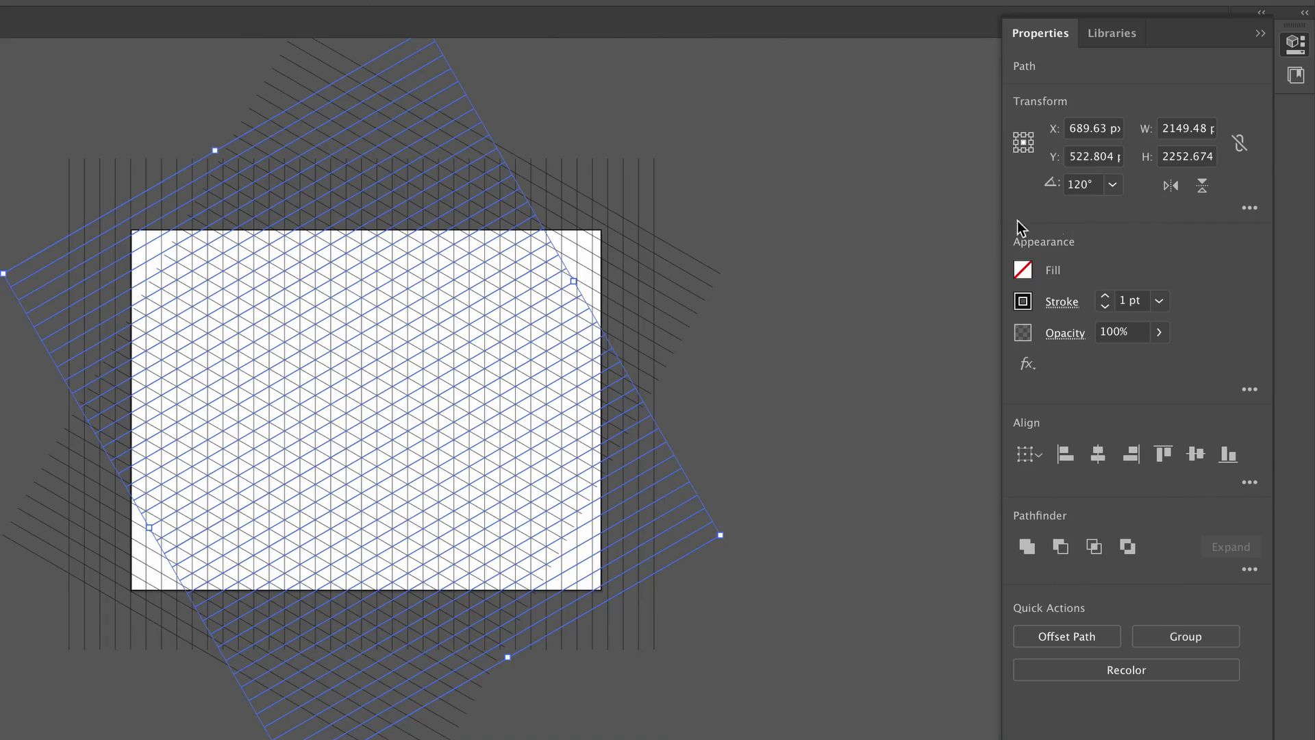
{"action": "key", "text": "ctrl+shift+a"}
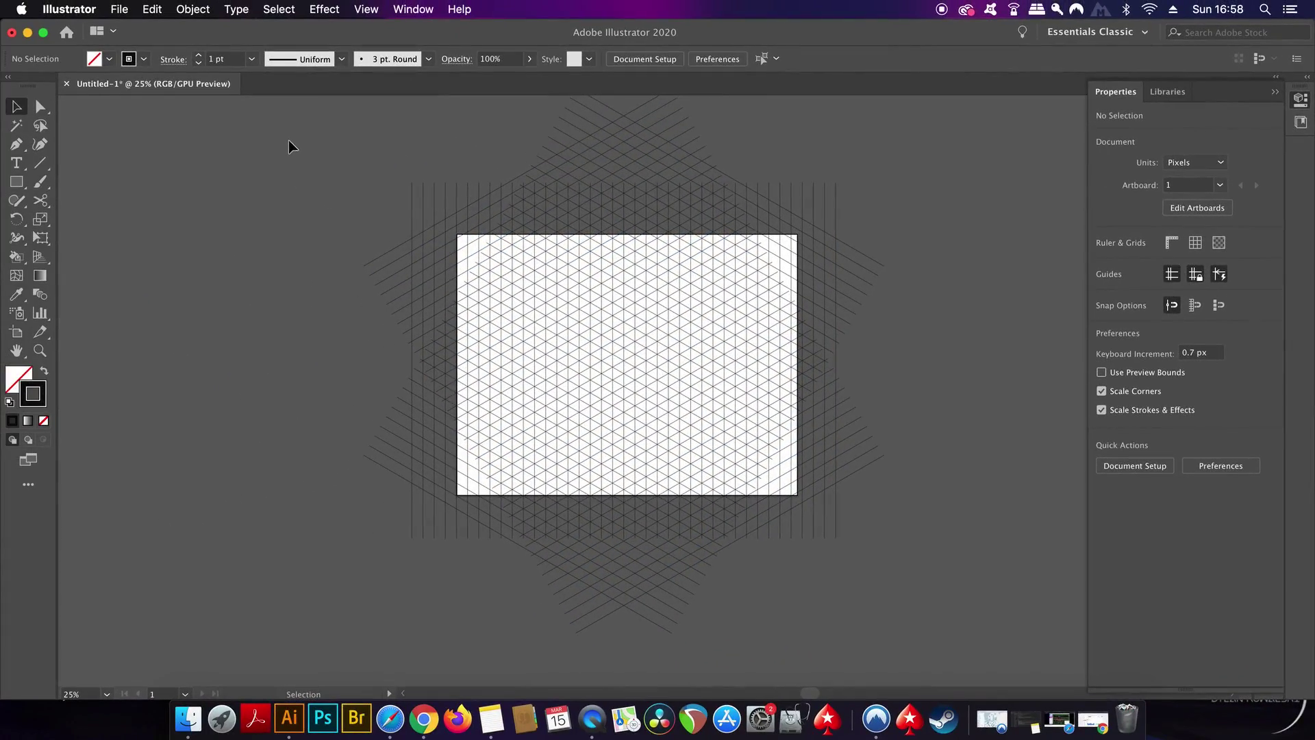
Step: Scale the line grid up well beyond the artboard and reselect all its lines
{"action": "left_click_drag", "start_coordinate": [92, 120], "coordinate": [717, 562]}
{"action": "left_click_drag", "start_coordinate": [884, 575], "coordinate": [883, 575]}
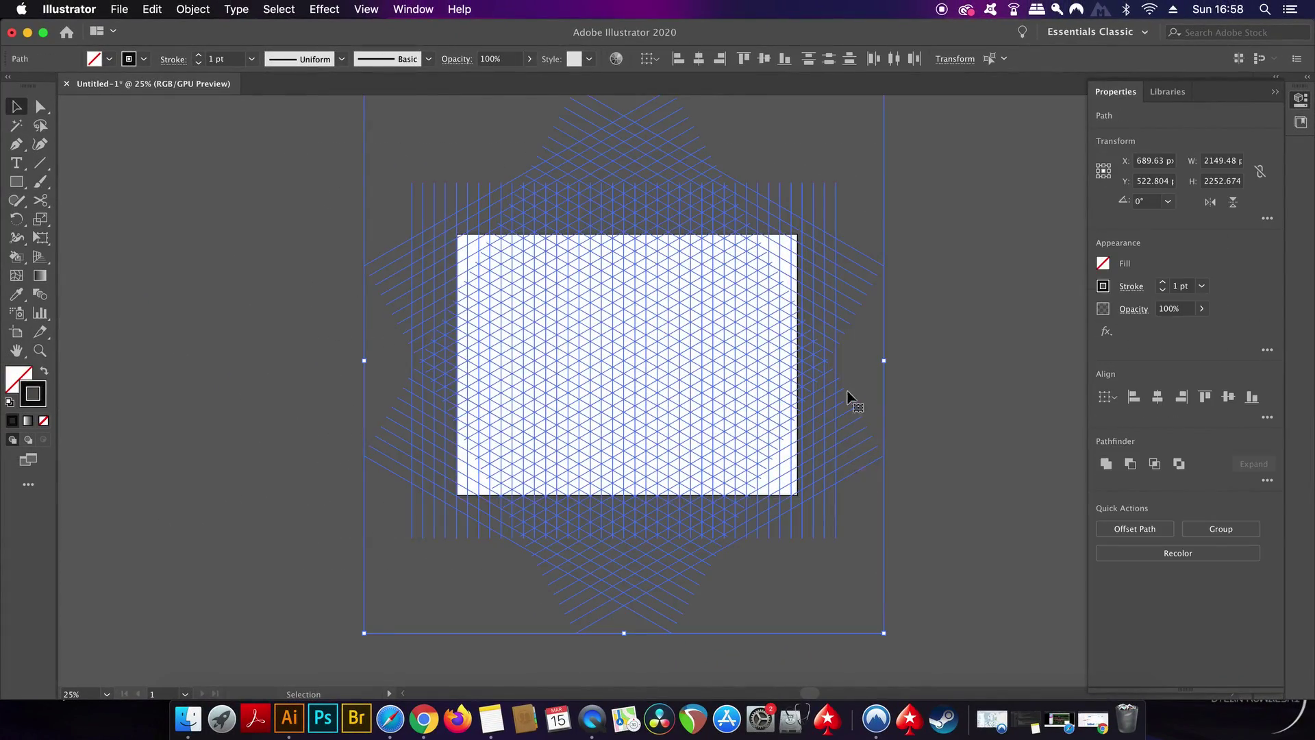
{"action": "left_click_drag", "start_coordinate": [852, 399], "coordinate": [930, 302]}
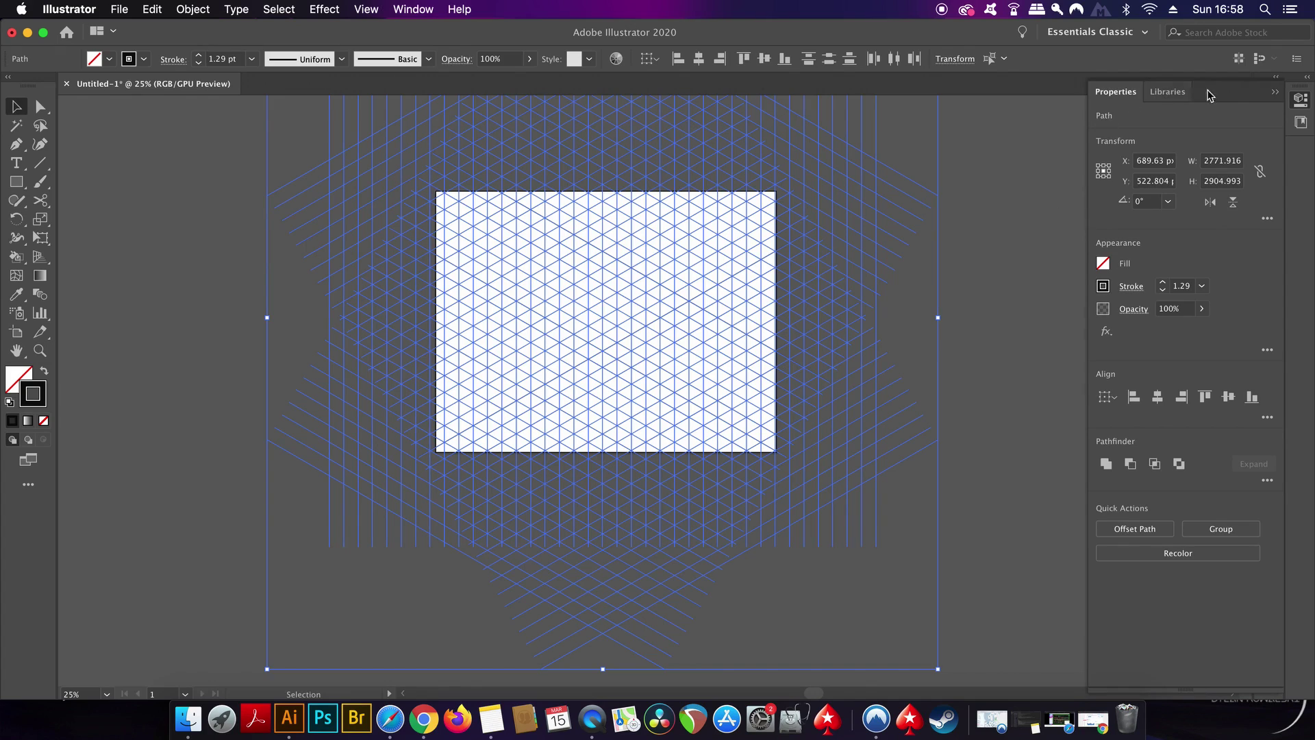
{"action": "left_click", "coordinate": [1276, 92]}
{"action": "left_click", "coordinate": [260, 189]}
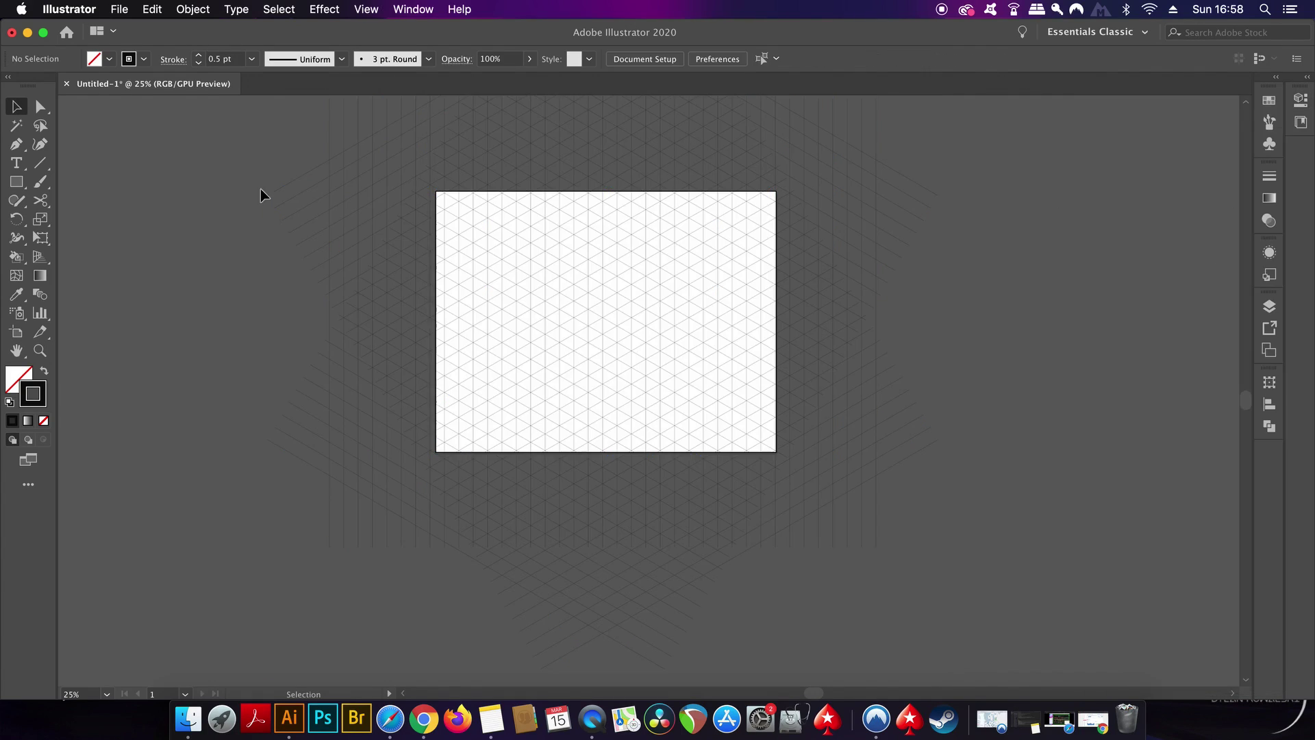
{"action": "left_click_drag", "start_coordinate": [214, 139], "coordinate": [515, 291]}
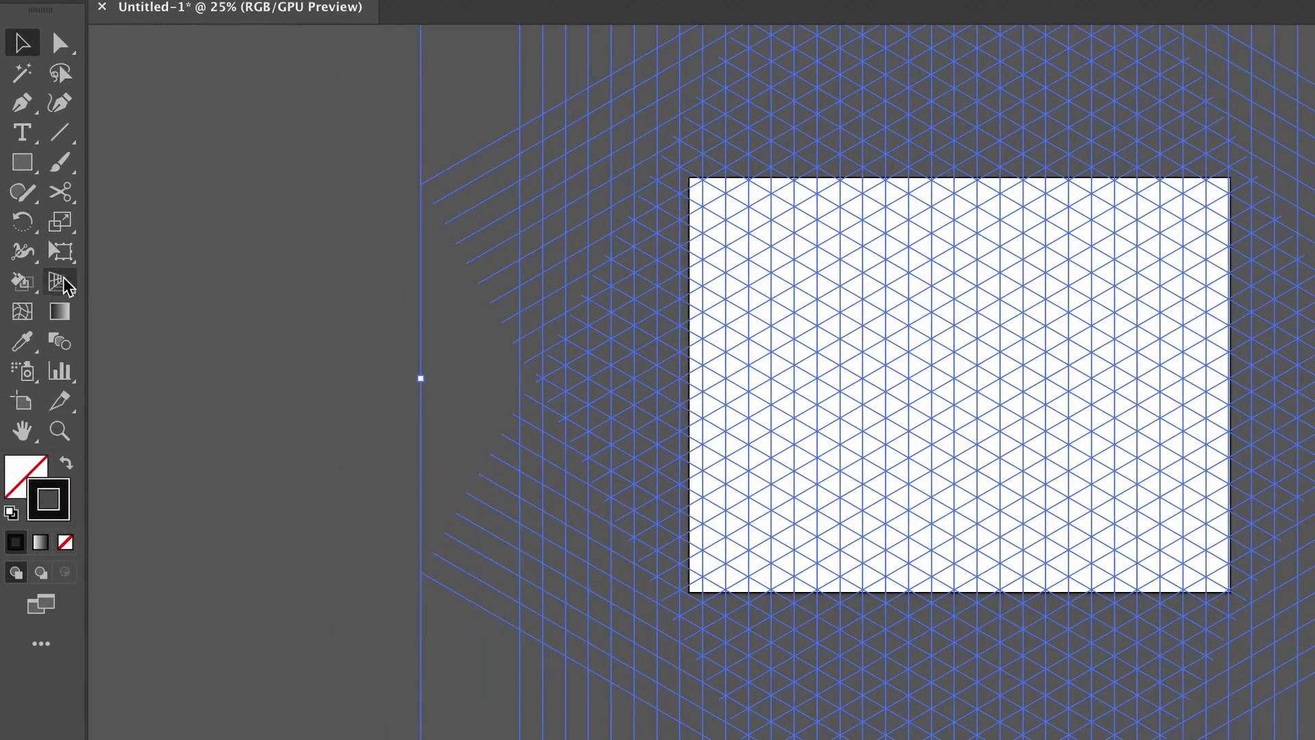
Step: Make the selected grid a Live Paint group with the Live Paint Bucket
{"action": "left_click", "coordinate": [22, 281]}
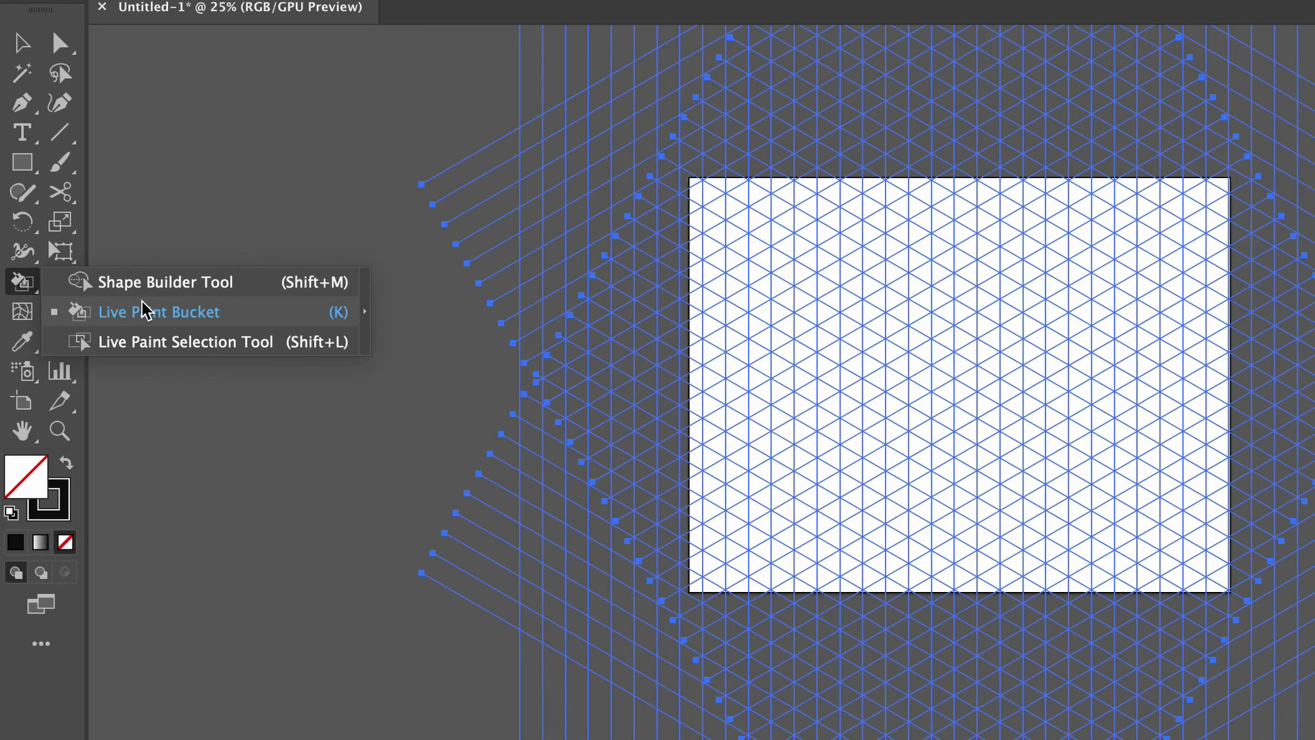
{"action": "left_click", "coordinate": [146, 311]}
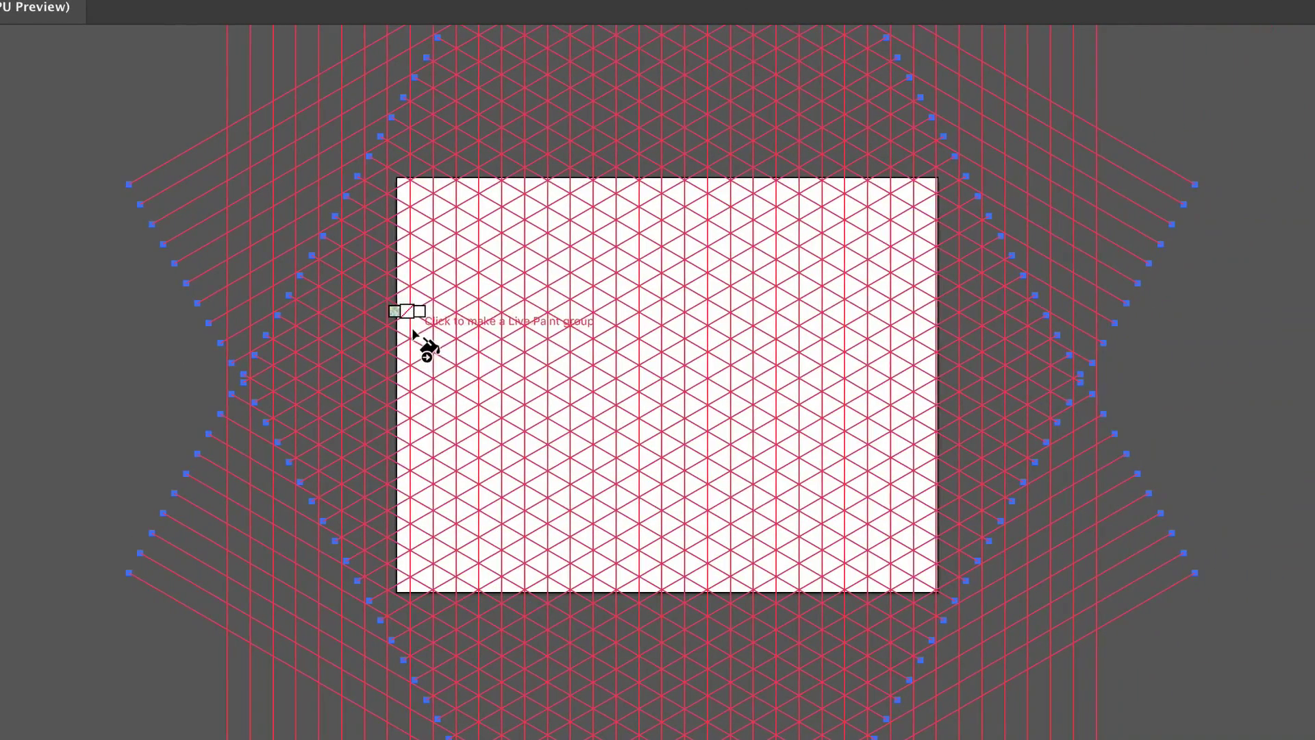
{"action": "left_click", "coordinate": [566, 337]}
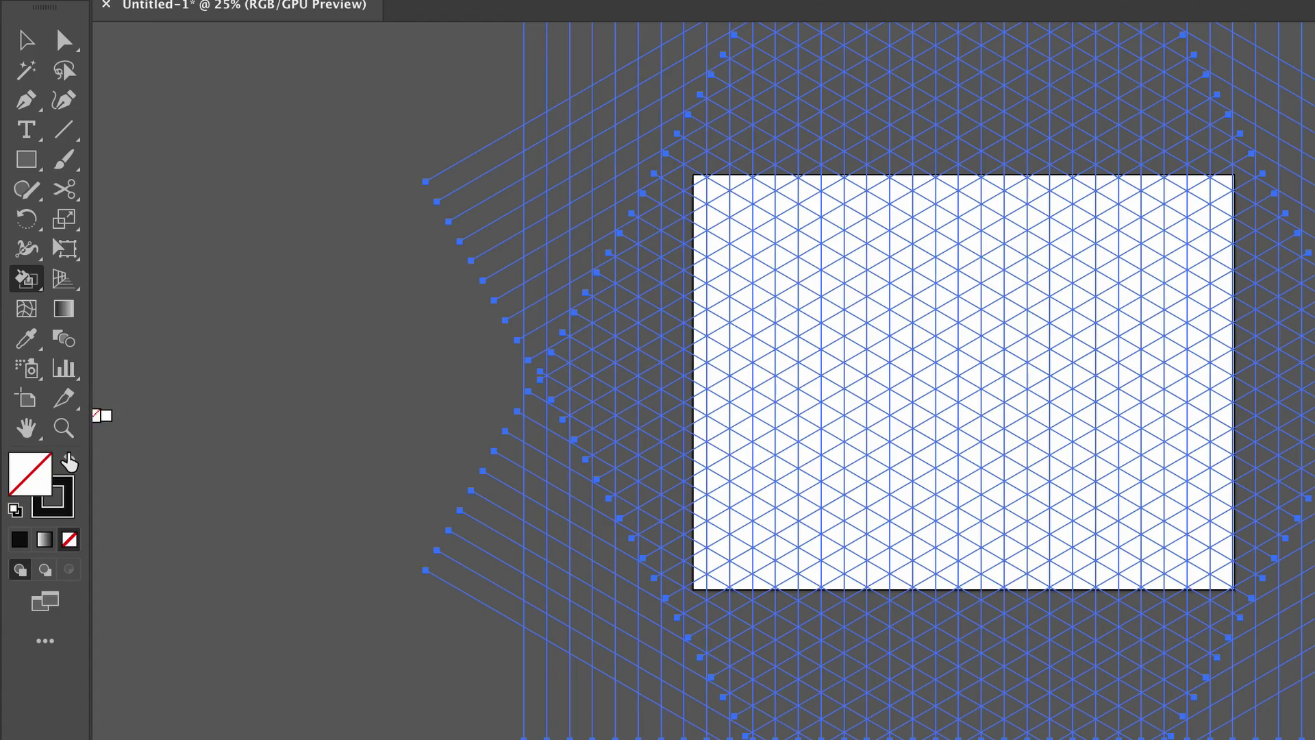
Step: Test-fill a column of faces black, then undo it and restore the fill and stroke
{"action": "left_click", "coordinate": [69, 463]}
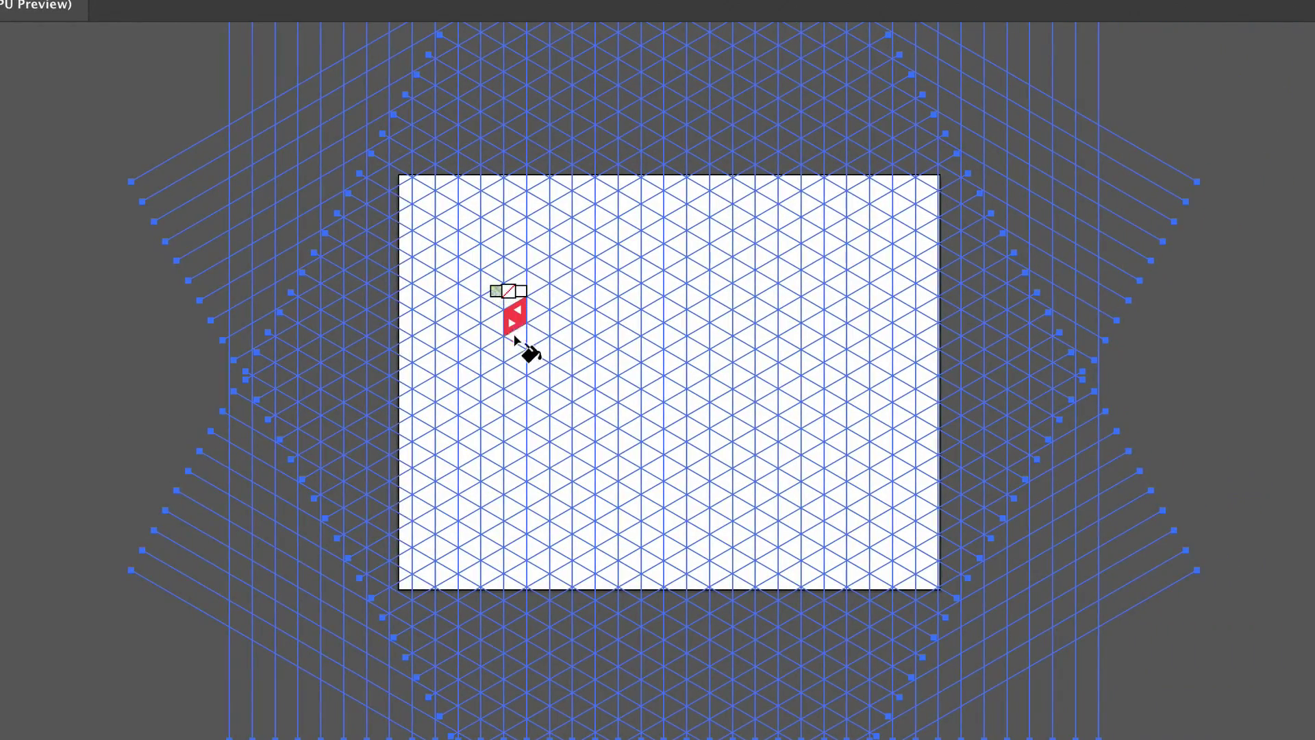
{"action": "left_click_drag", "start_coordinate": [515, 315], "coordinate": [516, 376]}
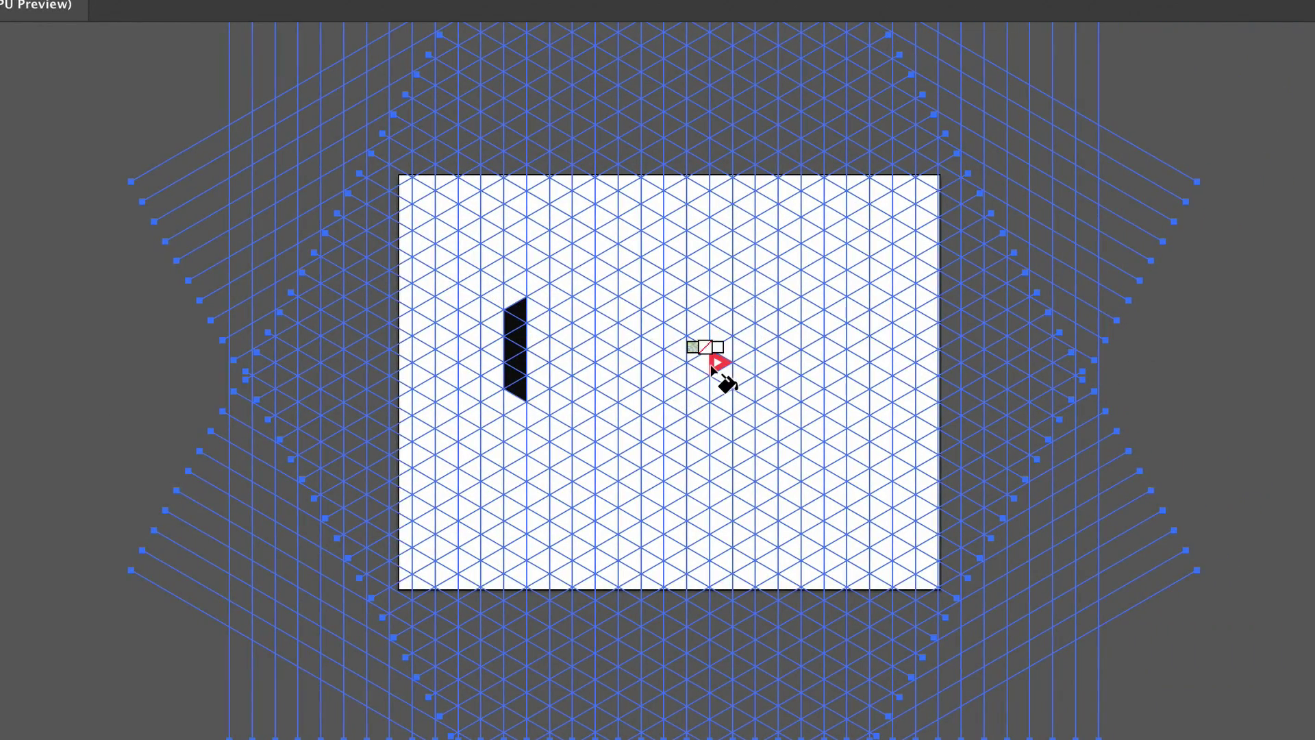
{"action": "key", "text": "v"}
{"action": "key", "text": "super+z"}
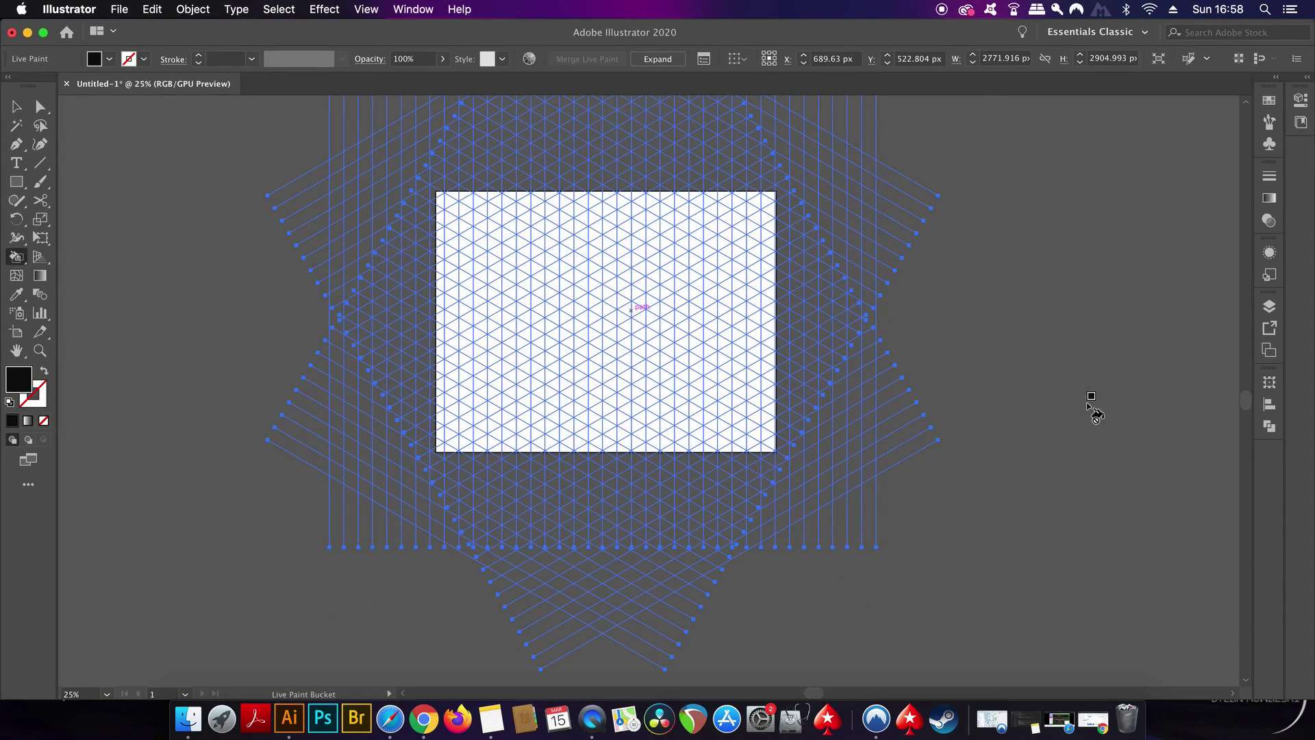
{"action": "key", "text": "shift+x"}
{"action": "left_click", "coordinate": [1081, 394]}
Step: Select the six colour squares and add their colours via Swatches panel's Add Selected Colors
{"action": "left_click_drag", "start_coordinate": [1081, 393], "coordinate": [744, 402]}
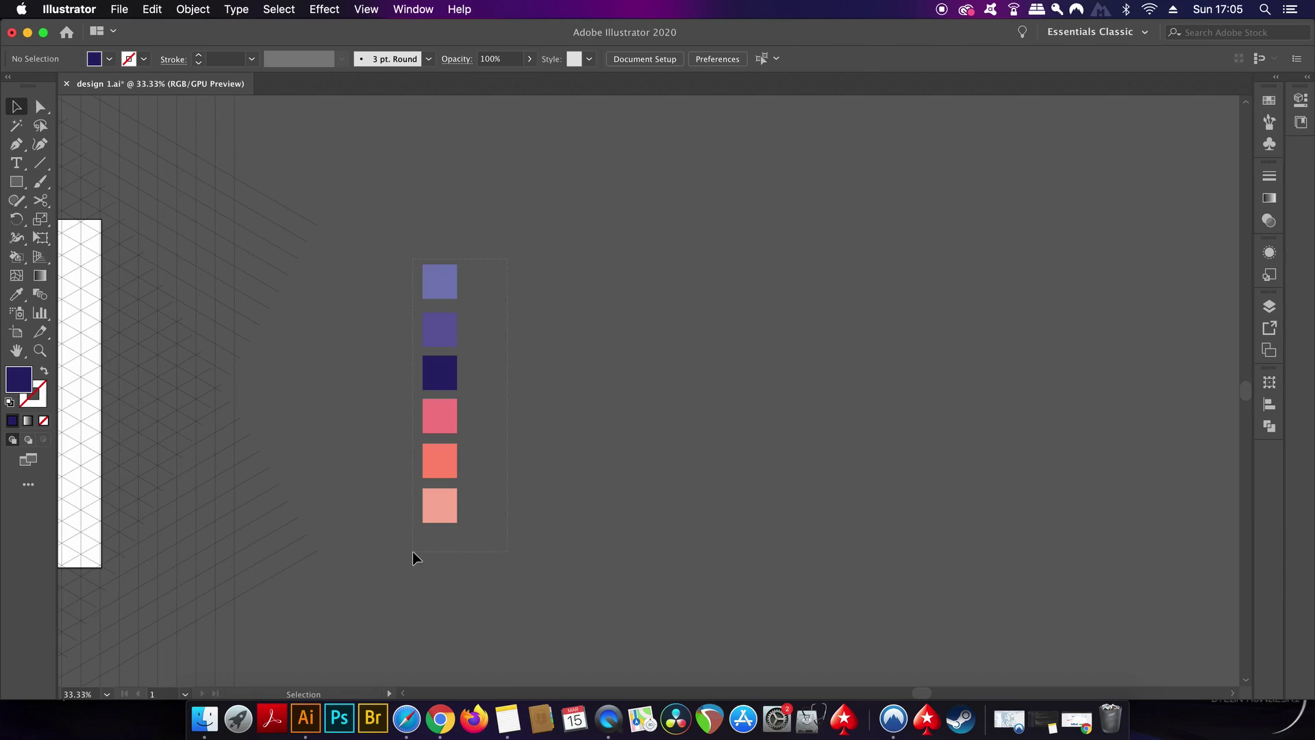
{"action": "left_click_drag", "start_coordinate": [416, 558], "coordinate": [416, 558]}
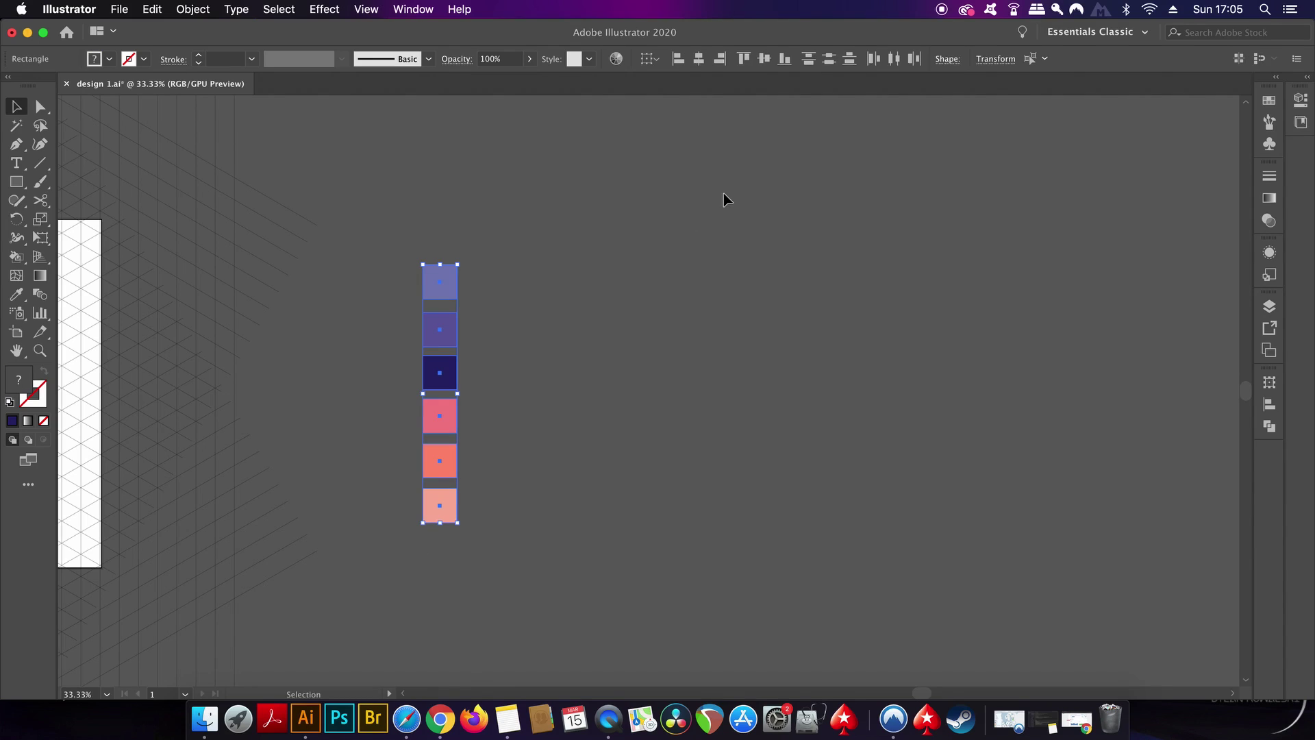
{"action": "left_click", "coordinate": [413, 9]}
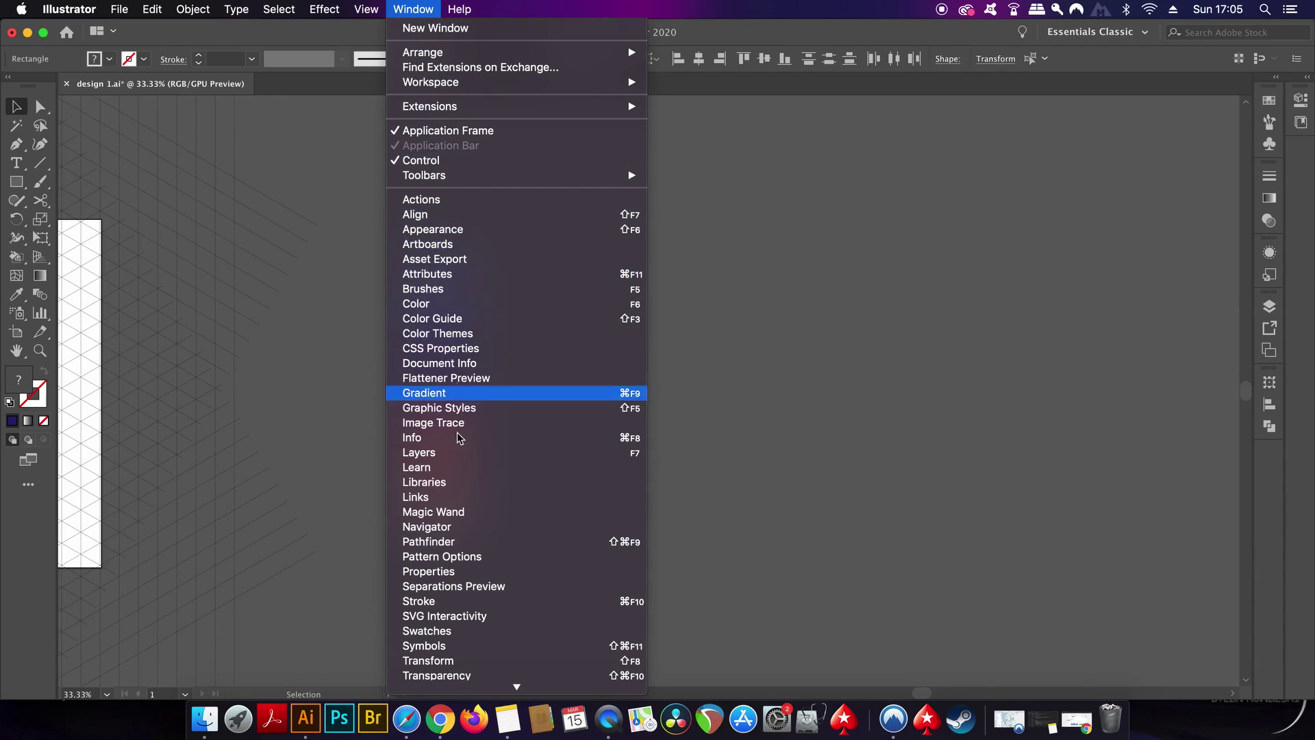
{"action": "mouse_move", "coordinate": [493, 685]}
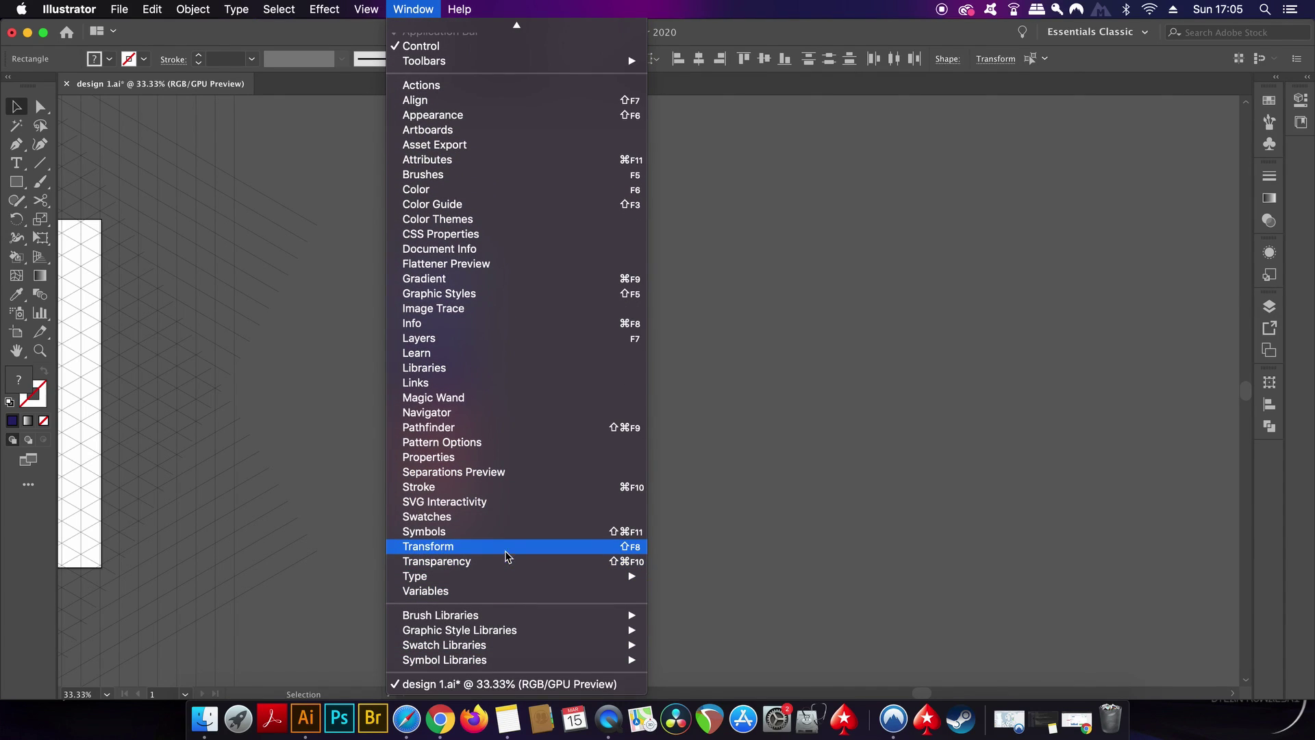
{"action": "left_click", "coordinate": [582, 519]}
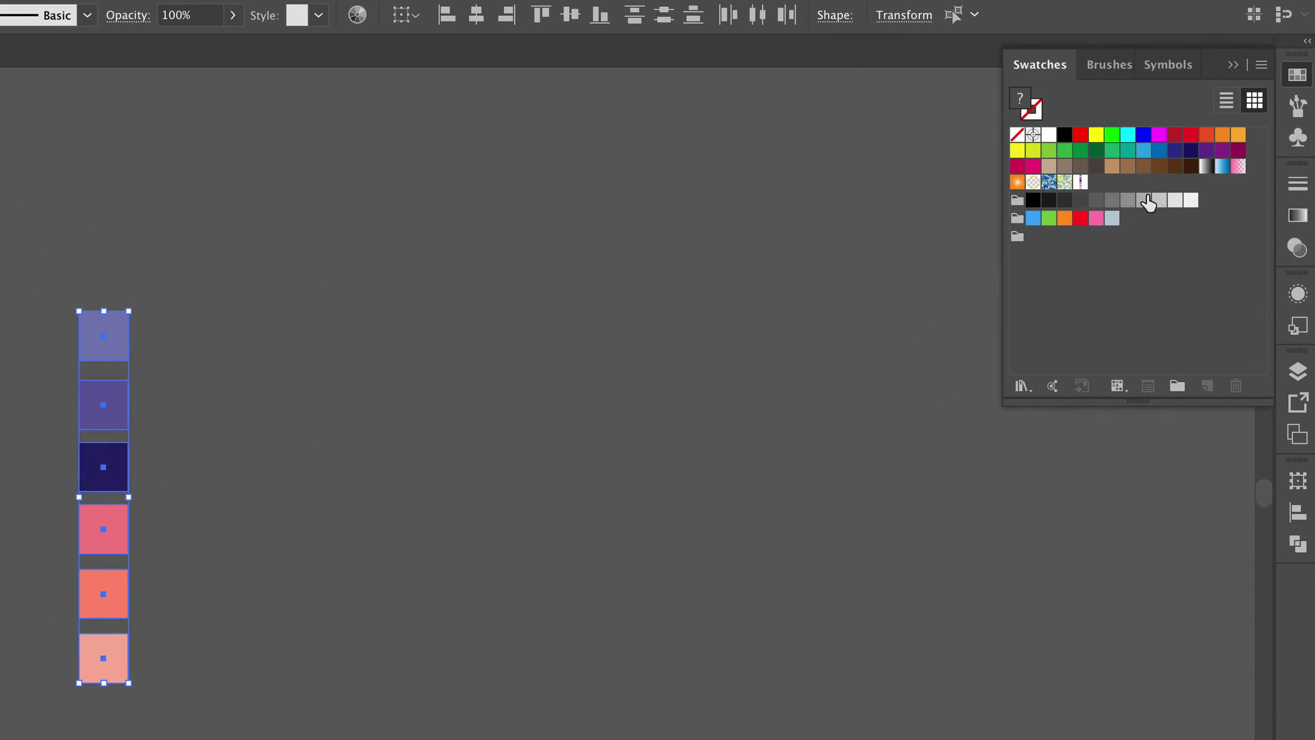
{"action": "left_click", "coordinate": [1262, 65]}
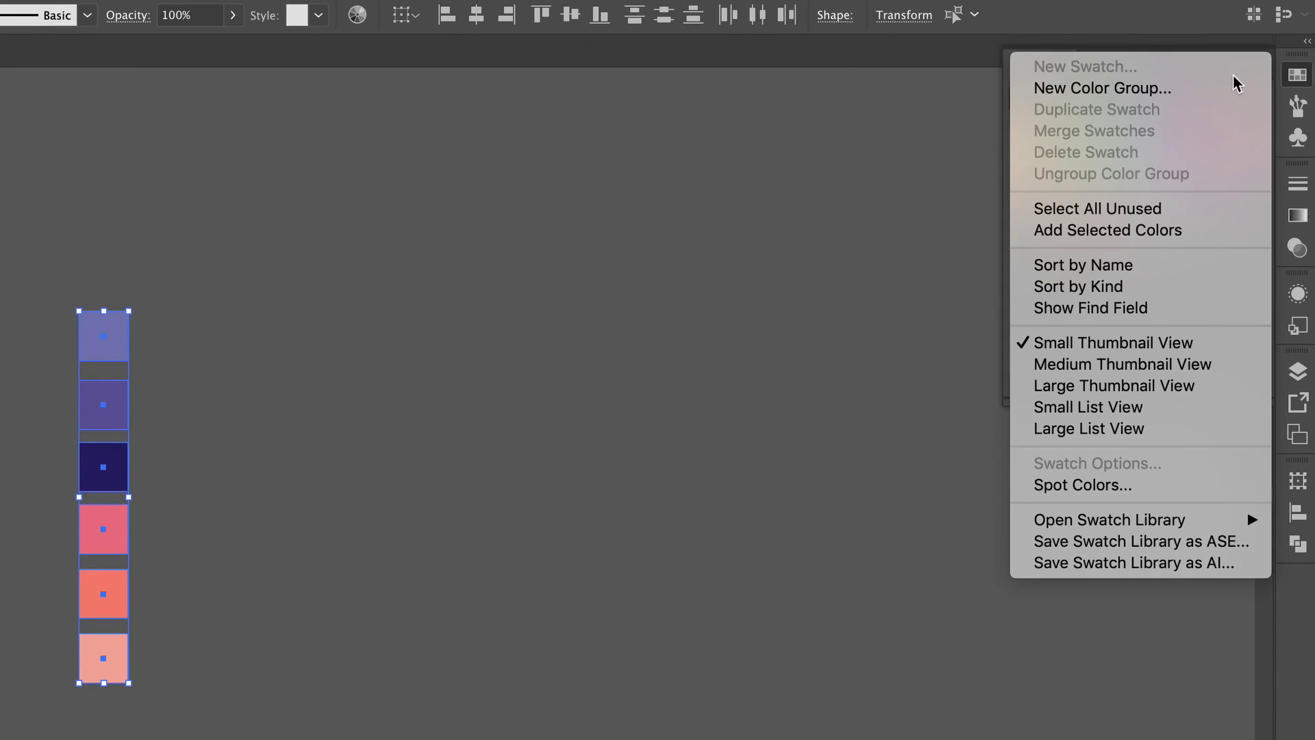
{"action": "left_click", "coordinate": [1191, 233]}
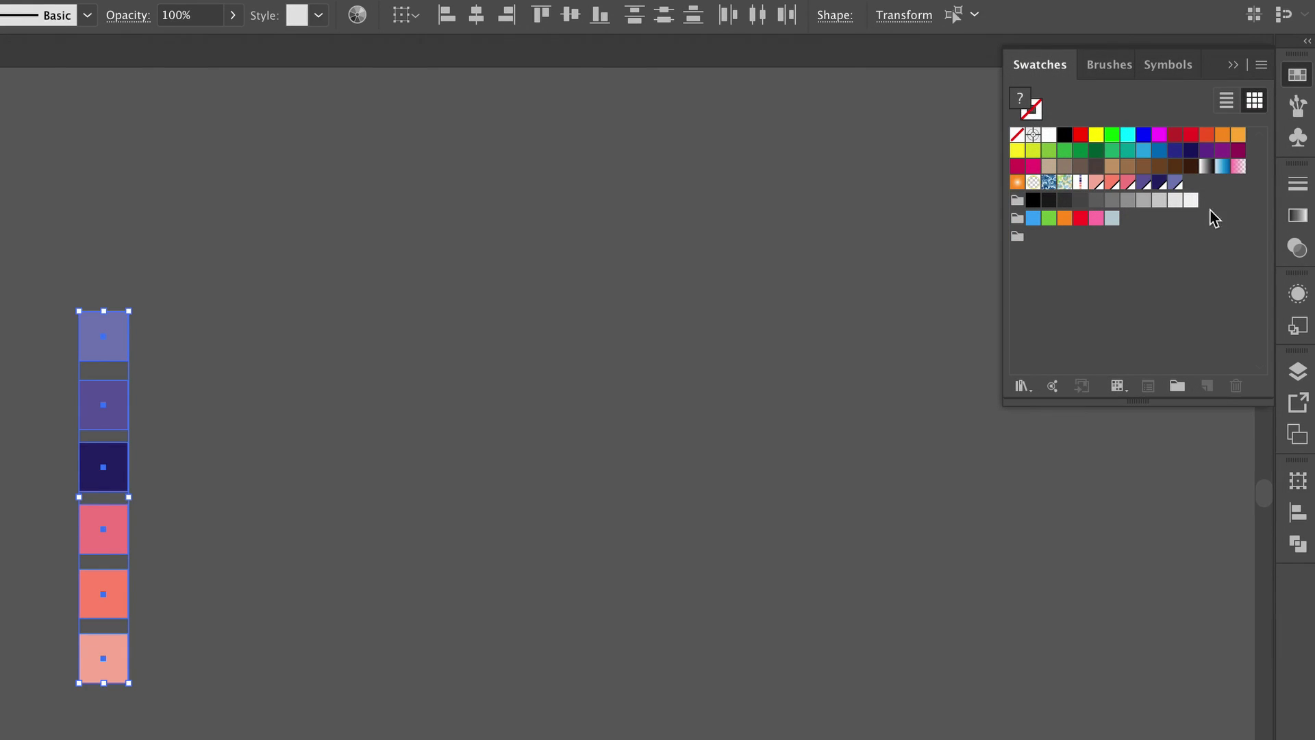
Step: Delete the six colour sample squares
{"action": "left_click", "coordinate": [226, 294]}
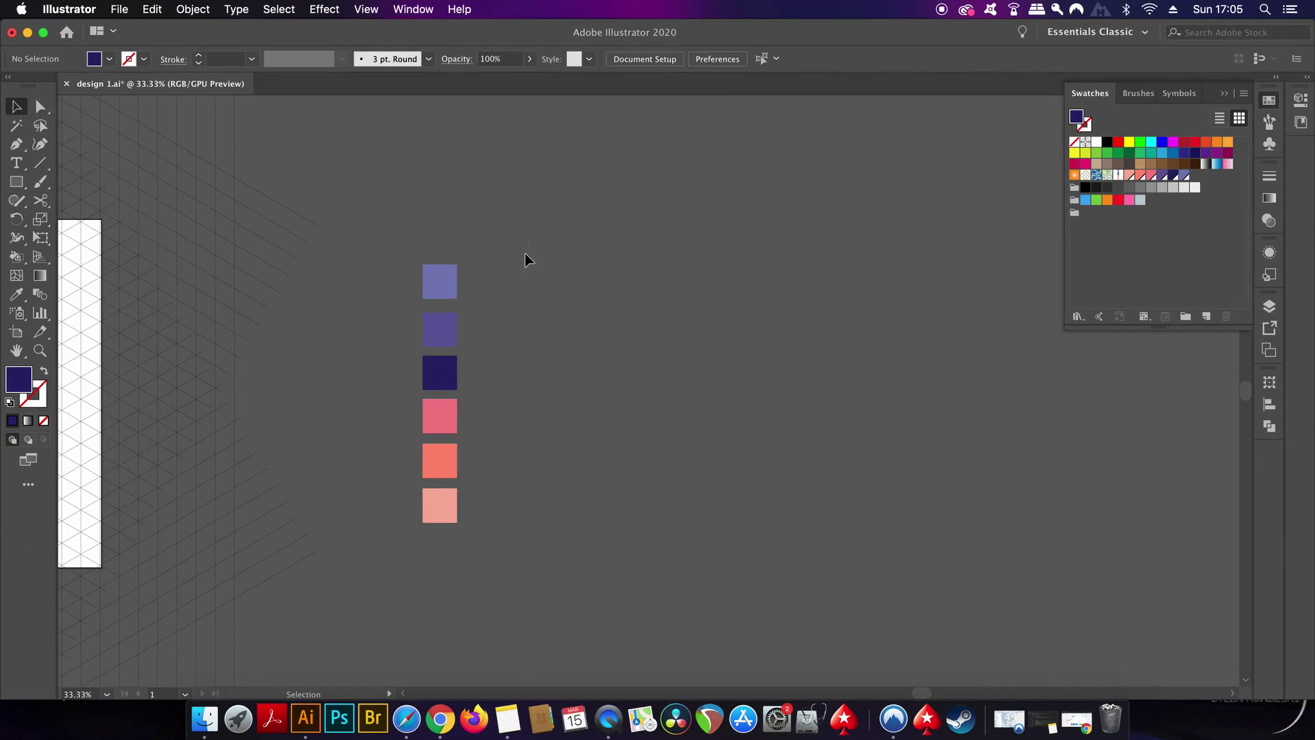
{"action": "left_click_drag", "start_coordinate": [449, 514], "coordinate": [441, 536]}
{"action": "key", "text": "Delete"}
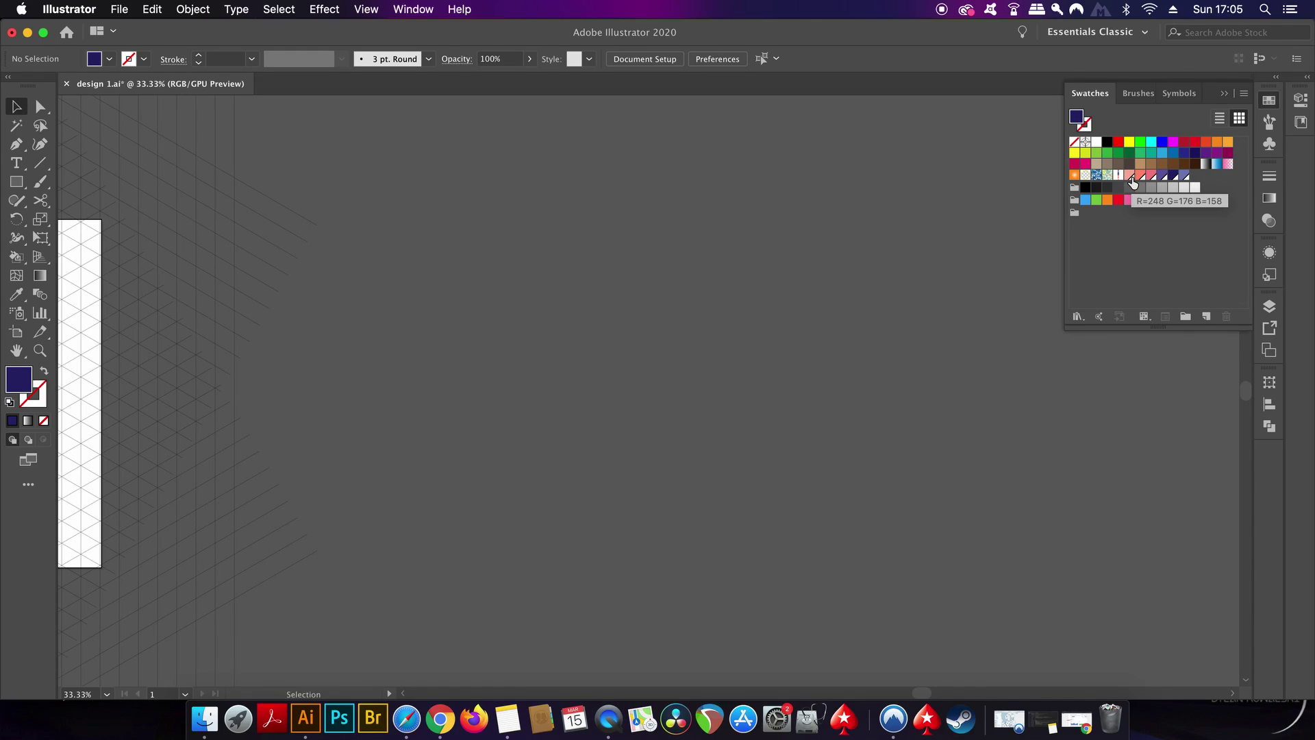
{"action": "scroll", "coordinate": [429, 258], "scroll_direction": "left", "scroll_amount": 5}
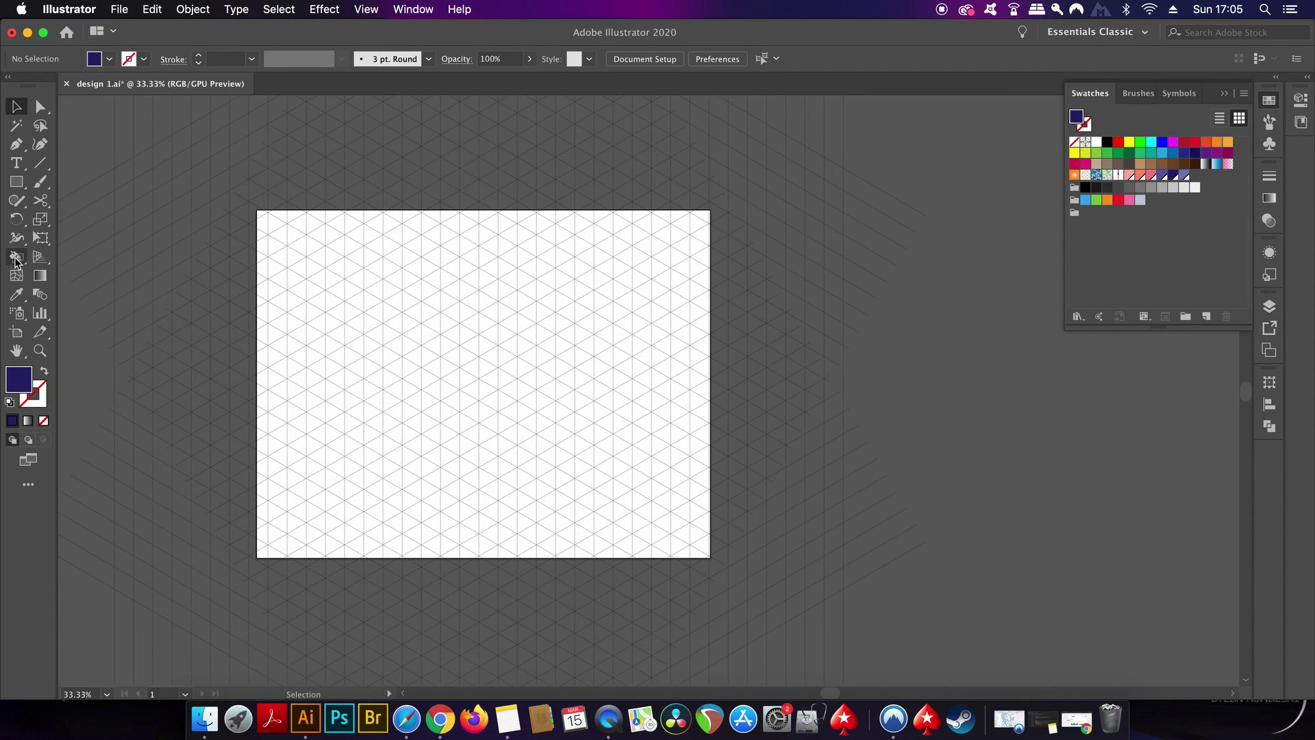
Step: Paint adjacent columns of grid faces pink, purple and lighter purple with the Live Paint Bucket
{"action": "key", "text": "k"}
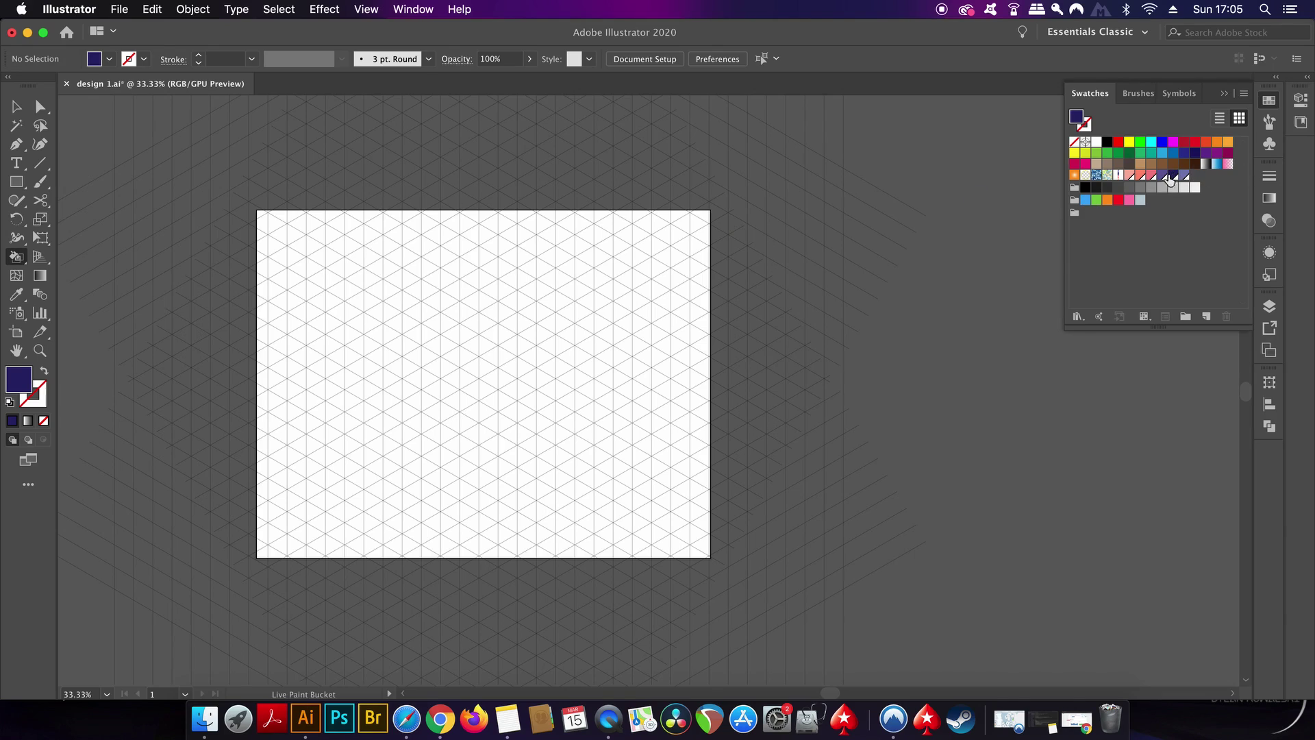
{"action": "left_click", "coordinate": [1129, 176]}
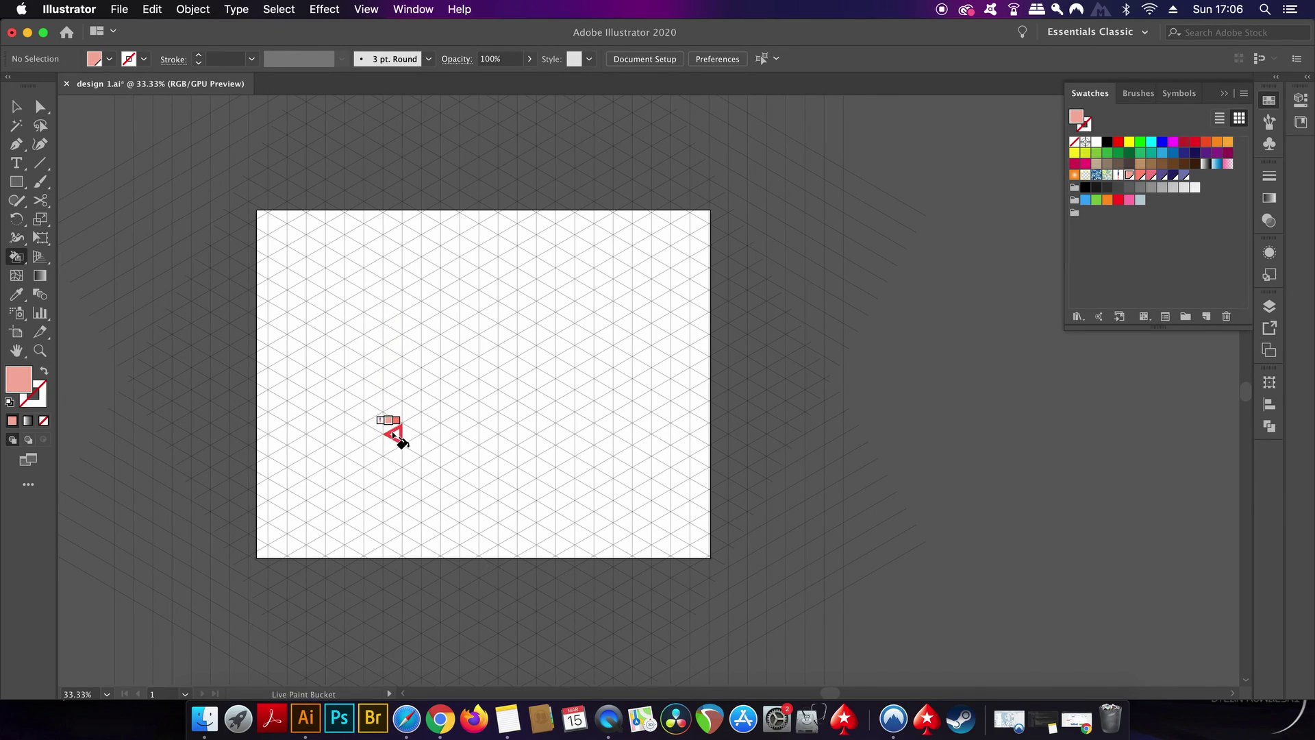
{"action": "scroll", "coordinate": [397, 441], "scroll_direction": "up", "scroll_amount": 1}
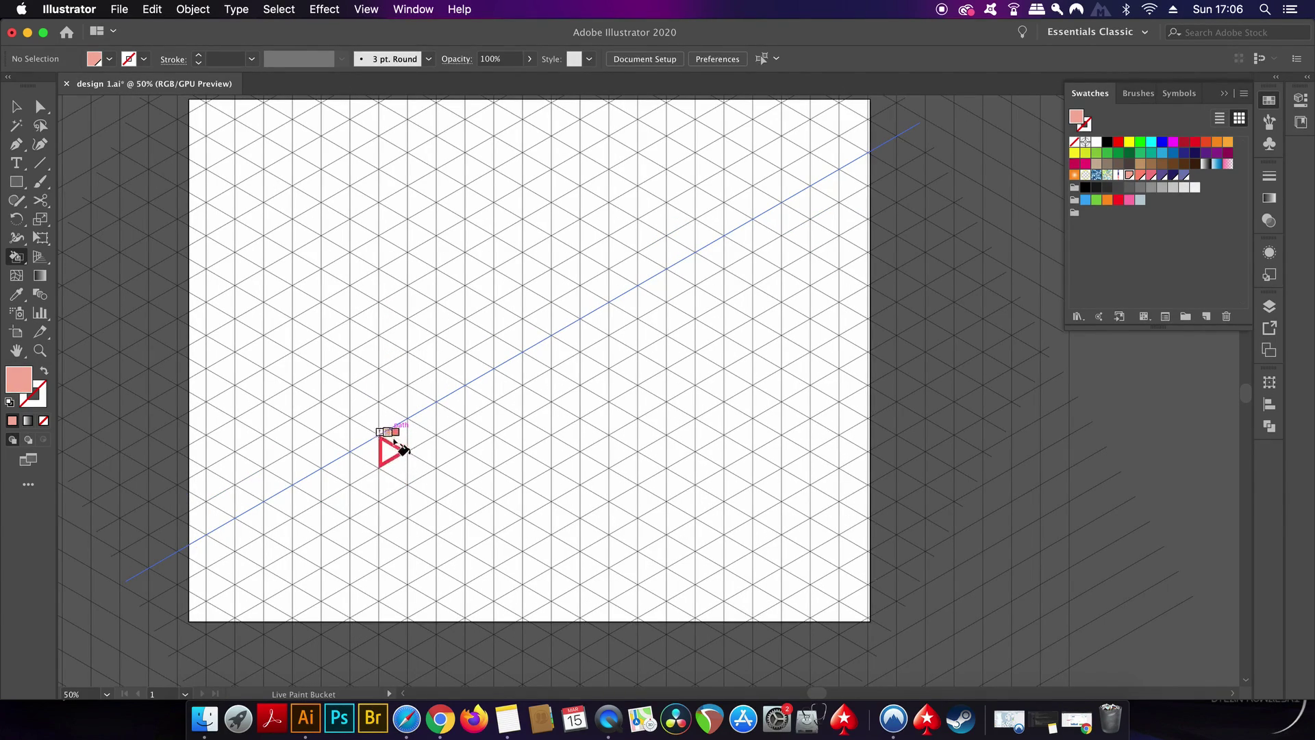
{"action": "left_click_drag", "start_coordinate": [401, 370], "coordinate": [397, 263]}
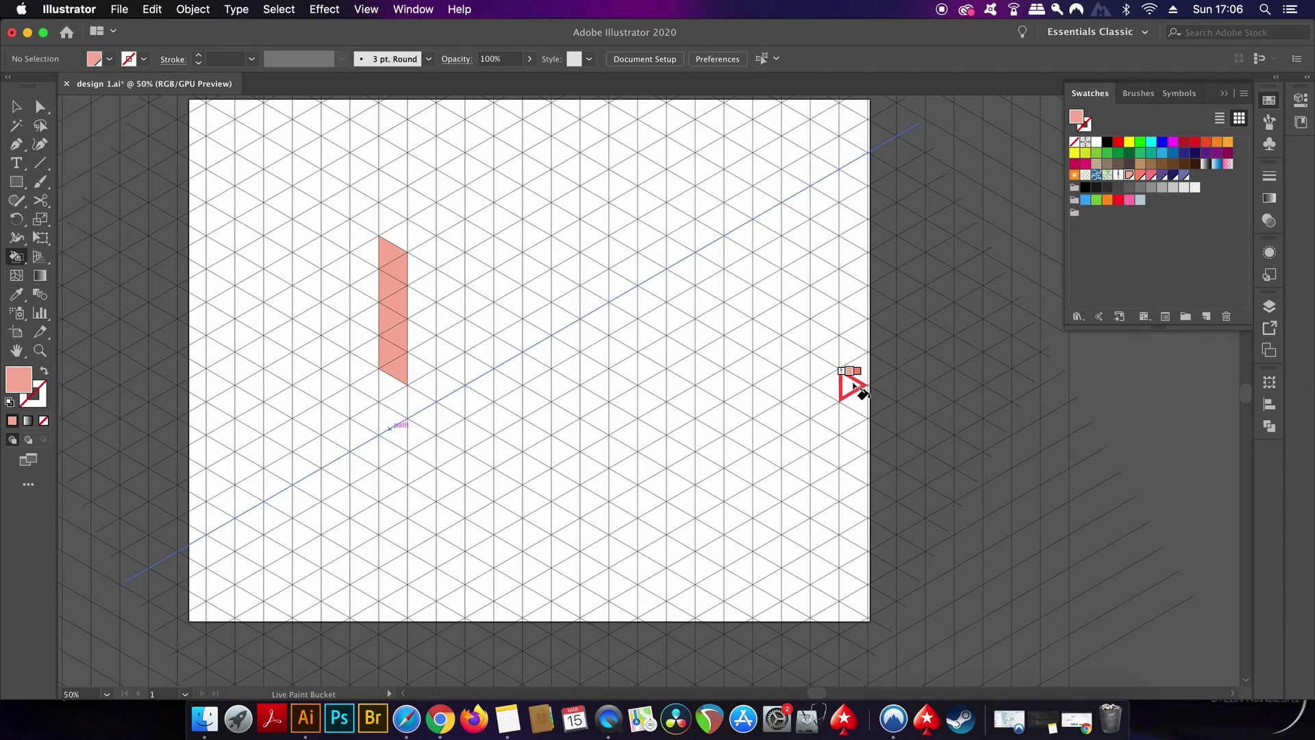
{"action": "key", "text": "super+minus"}
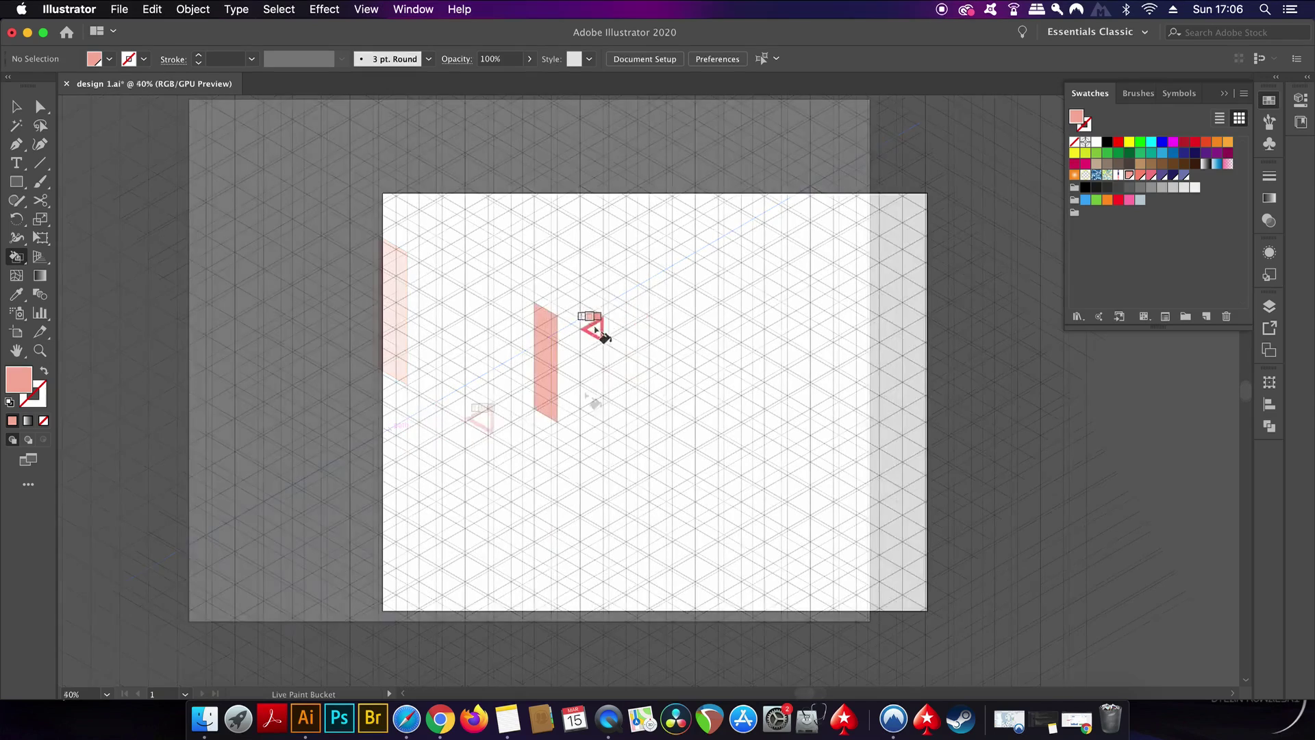
{"action": "left_click", "coordinate": [1164, 175]}
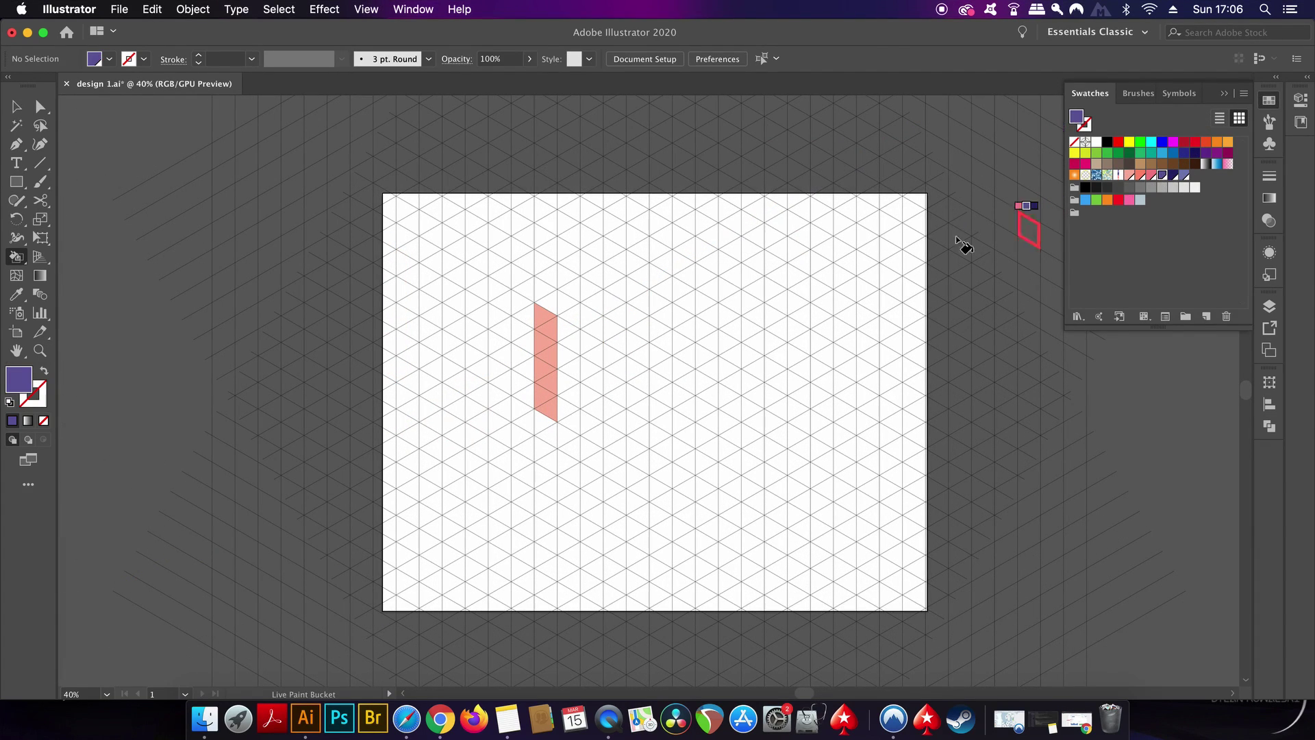
{"action": "left_click_drag", "start_coordinate": [565, 349], "coordinate": [575, 429]}
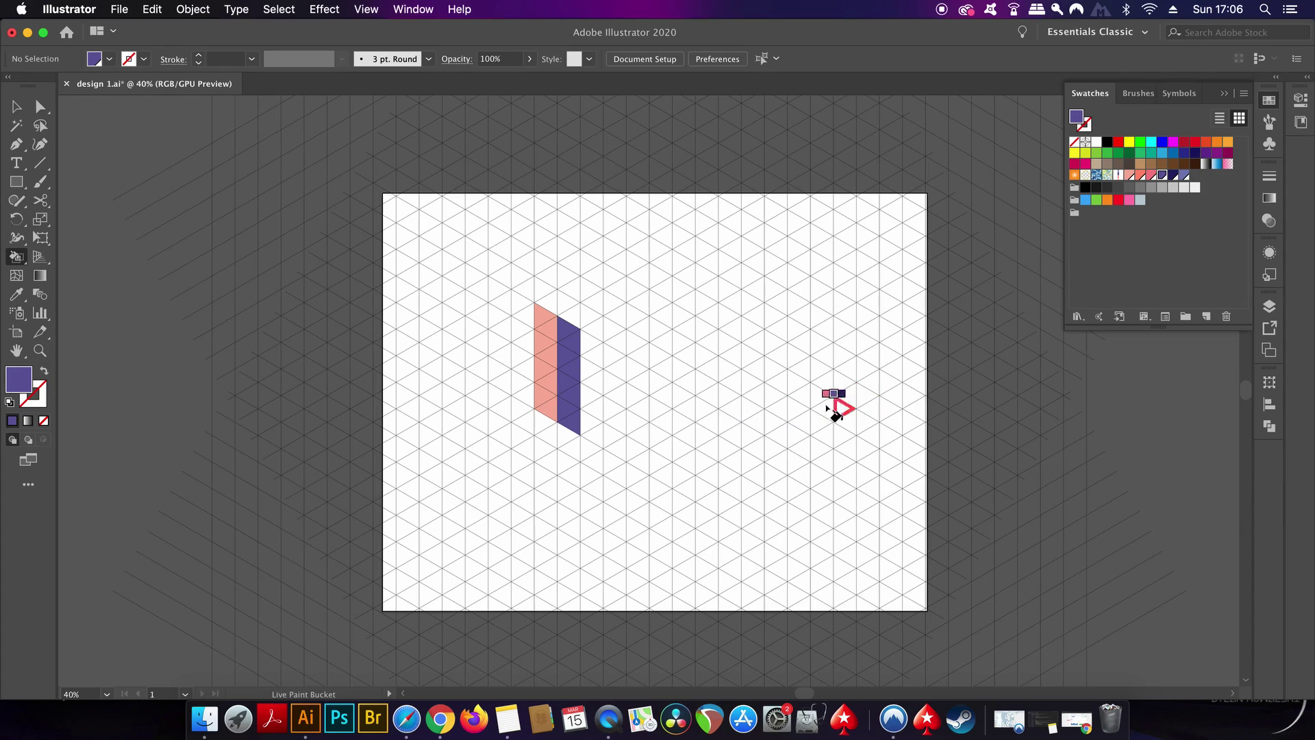
{"action": "left_click", "coordinate": [1185, 176]}
{"action": "left_click_drag", "start_coordinate": [593, 325], "coordinate": [596, 418]}
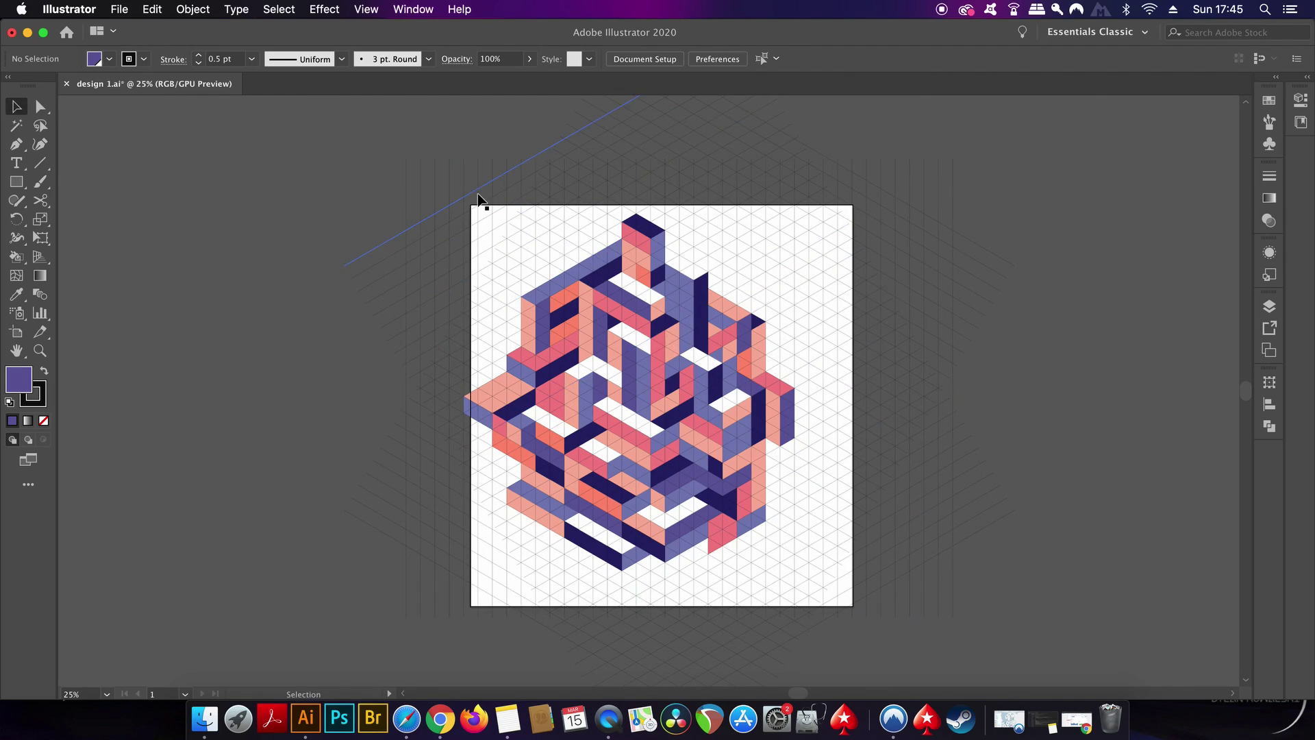
Step: Set the Live Paint grid's stroke weight to 0 to hide the lines
{"action": "left_click", "coordinate": [478, 199]}
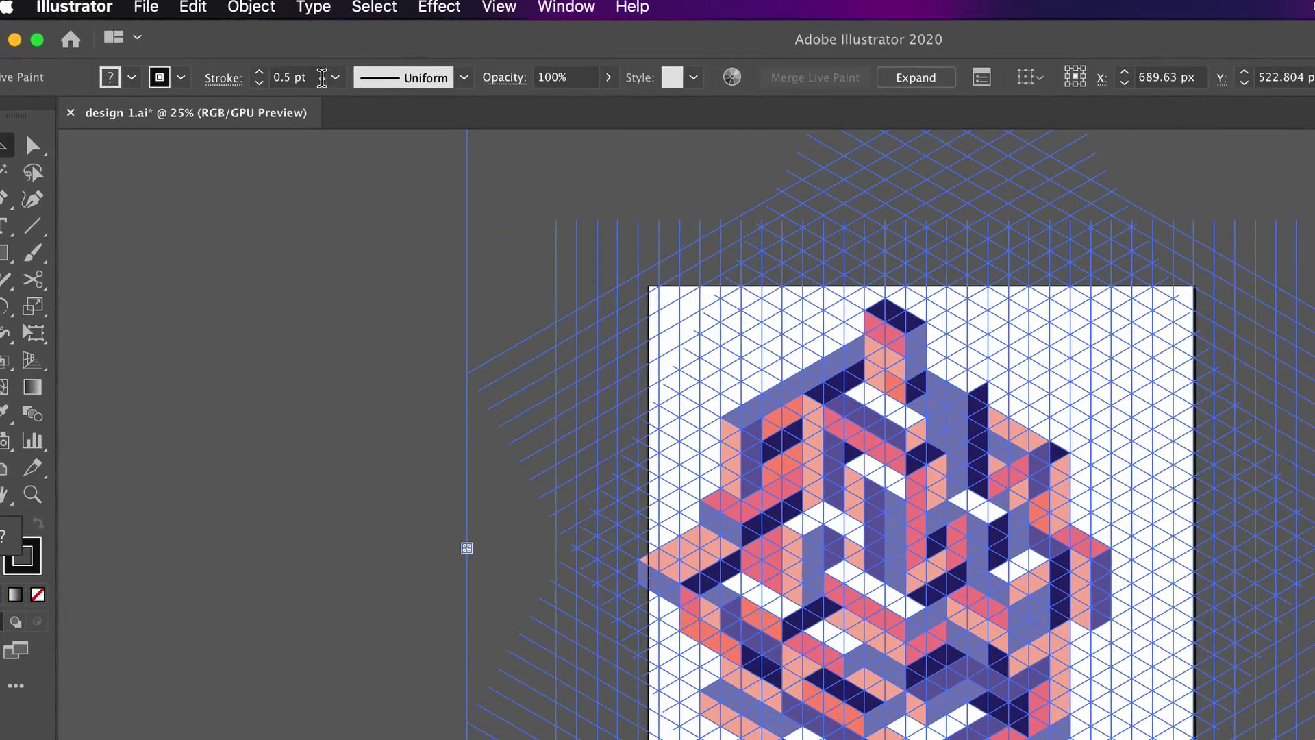
{"action": "left_click", "coordinate": [197, 58]}
{"action": "type", "text": "0"}
{"action": "key", "text": "Return"}
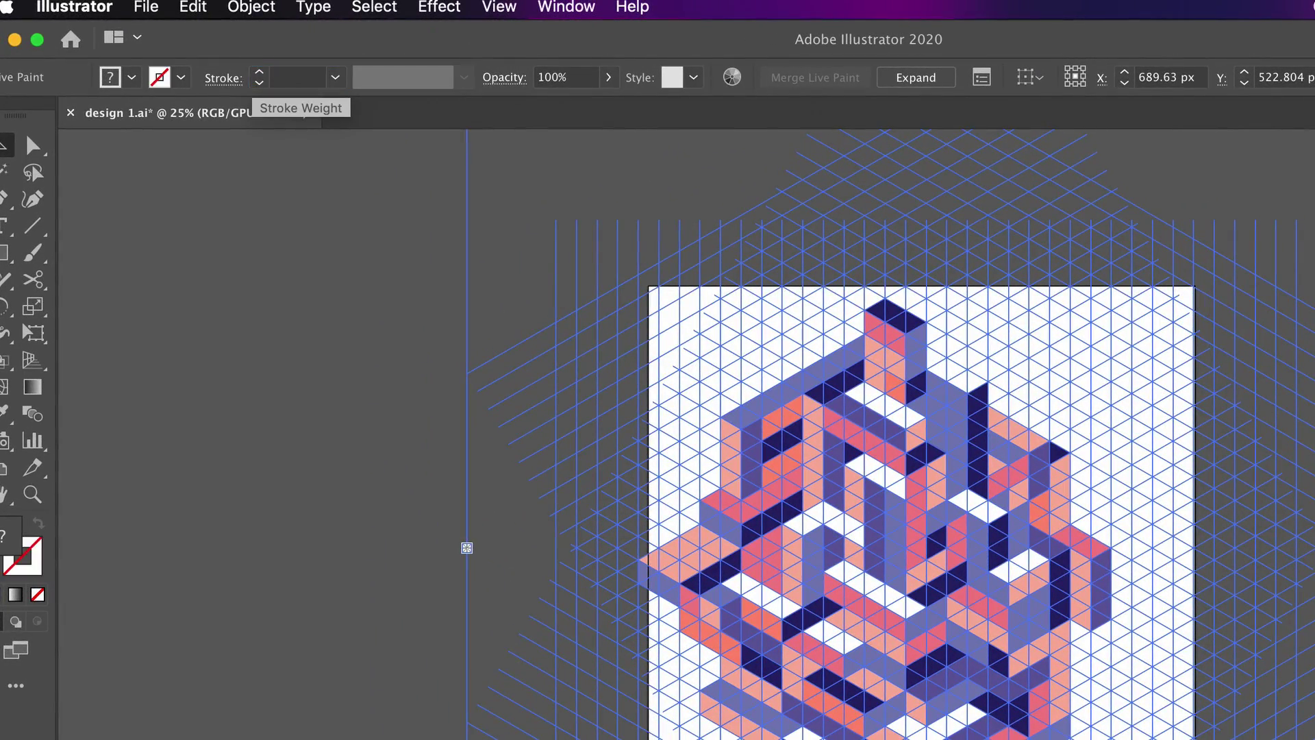
{"action": "left_click", "coordinate": [541, 306]}
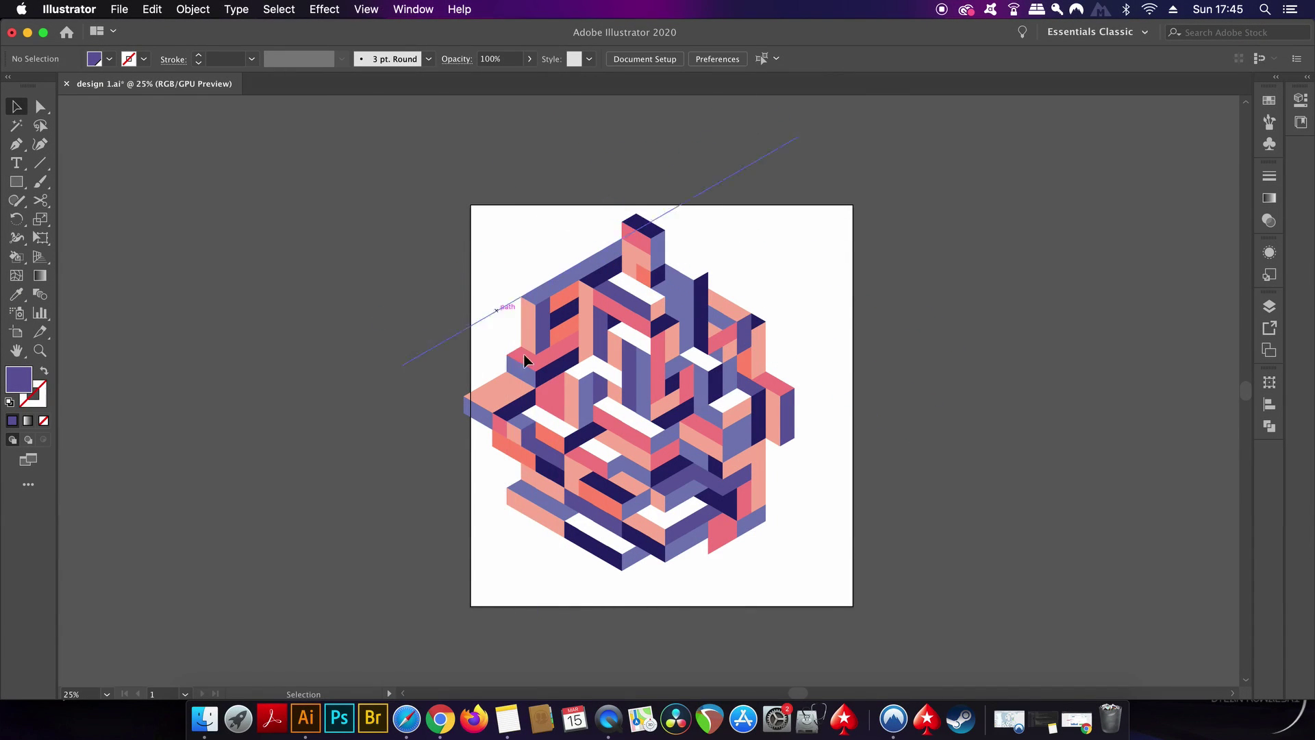
Step: Expand the Live Paint artwork into plain shapes with Object > Expand
{"action": "left_click", "coordinate": [620, 380]}
{"action": "left_click", "coordinate": [193, 9]}
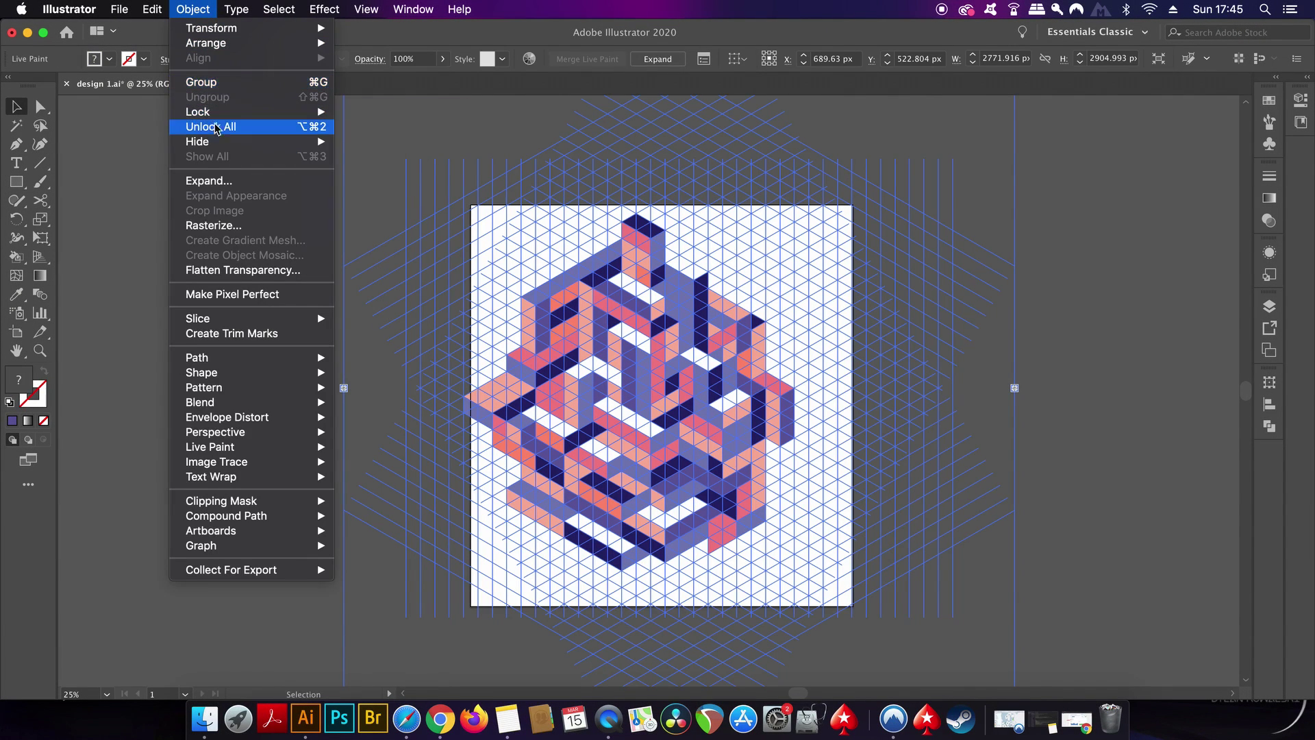
{"action": "left_click", "coordinate": [218, 180]}
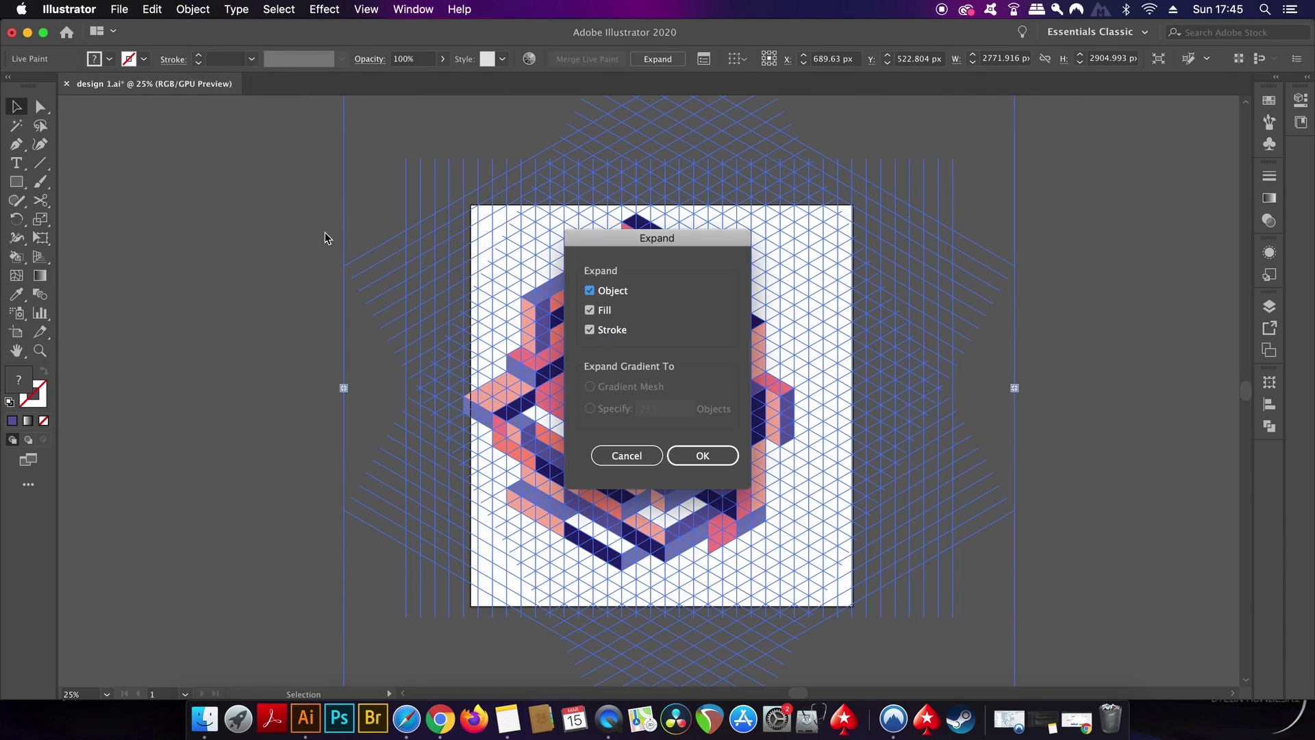
{"action": "left_click", "coordinate": [705, 461]}
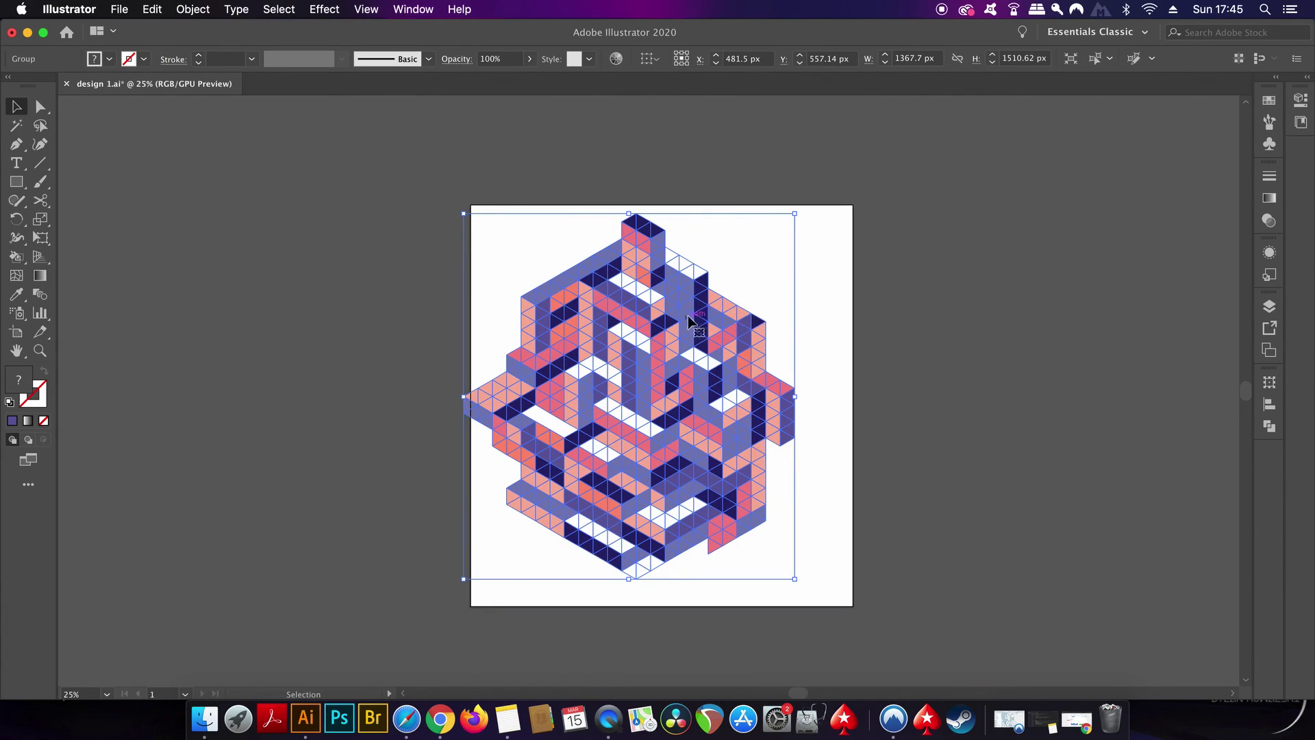
Step: Merge the triangle fragments with Pathfinder Merge and move the artwork upward
{"action": "left_click", "coordinate": [1268, 427]}
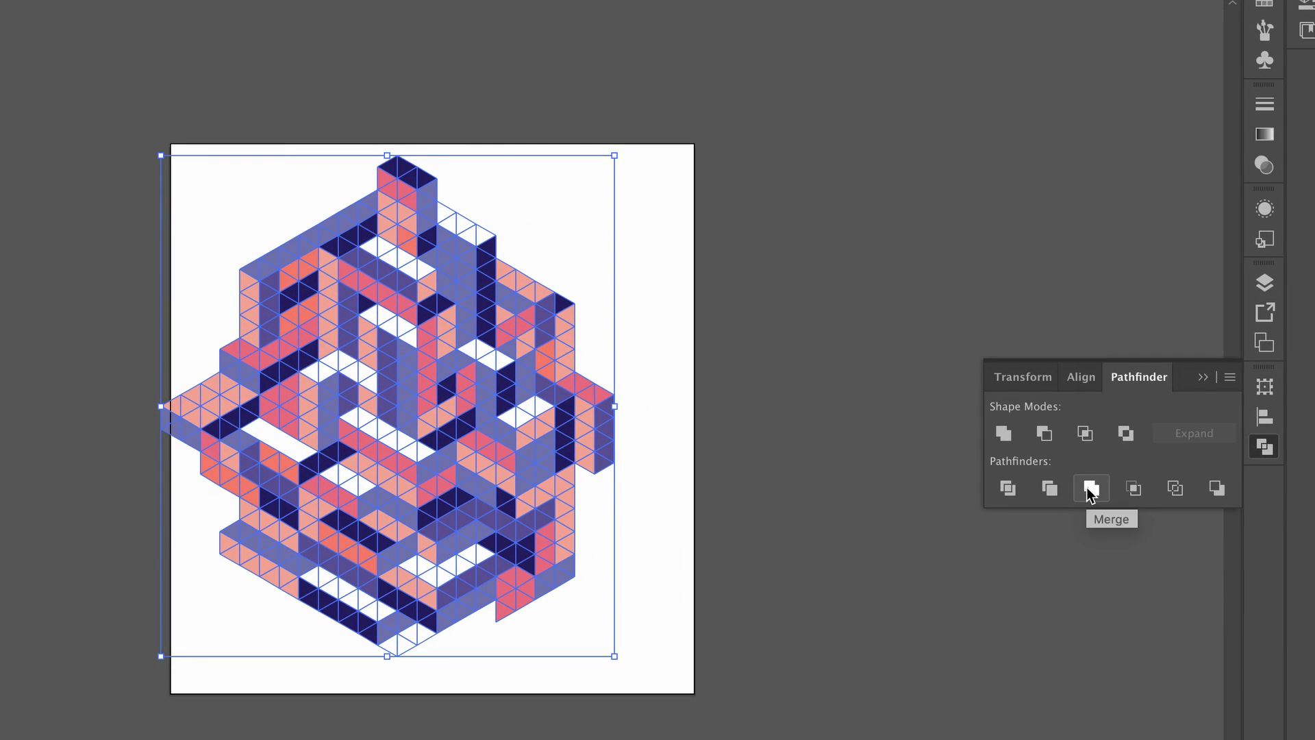
{"action": "left_click", "coordinate": [1090, 490]}
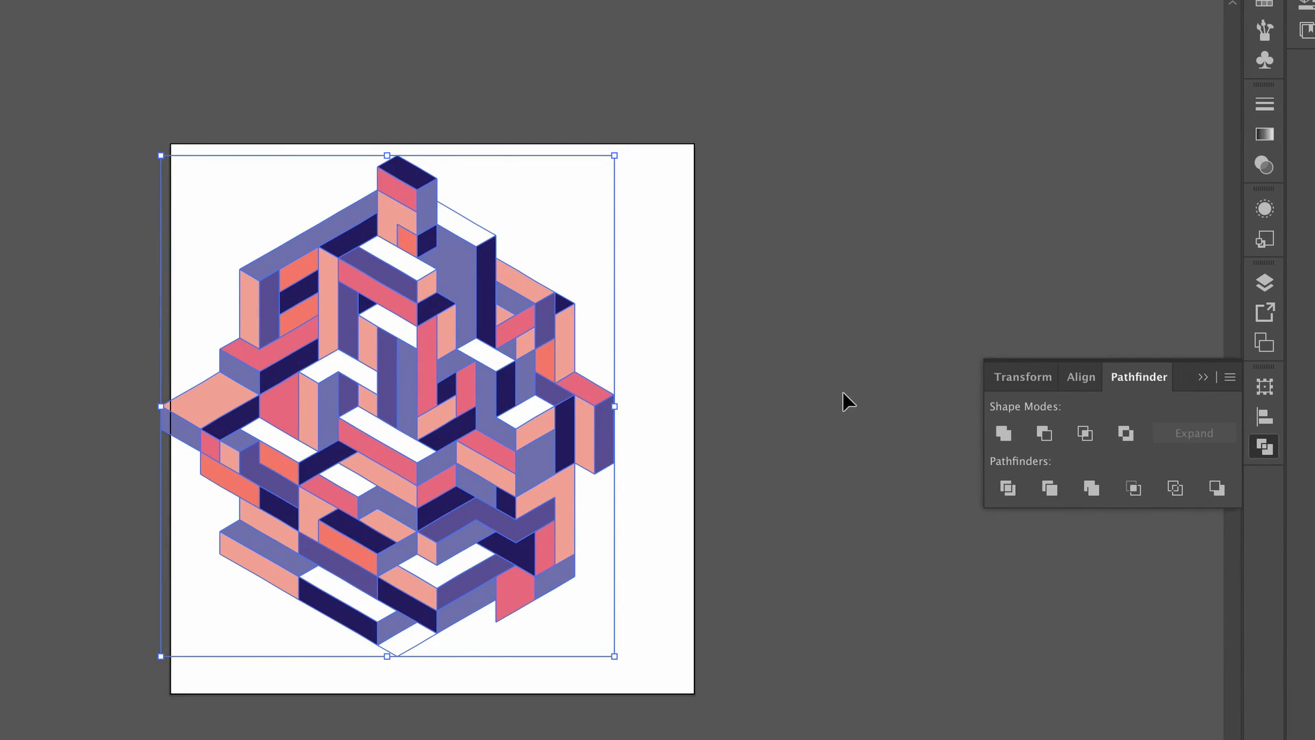
{"action": "left_click", "coordinate": [873, 373]}
{"action": "mouse_move", "coordinate": [520, 419]}
{"action": "left_mouse_down"}
{"action": "mouse_move", "coordinate": [511, 302]}
{"action": "mouse_move", "coordinate": [550, 440]}
{"action": "left_mouse_up"}
Step: Draw a tall rectangle of about 654 × 958 px over the middle of the pattern
{"action": "key", "text": "m"}
{"action": "mouse_move", "coordinate": [319, 240]}
{"action": "left_mouse_down"}
{"action": "mouse_move", "coordinate": [538, 499]}
{"action": "mouse_move", "coordinate": [538, 563]}
{"action": "left_mouse_up"}
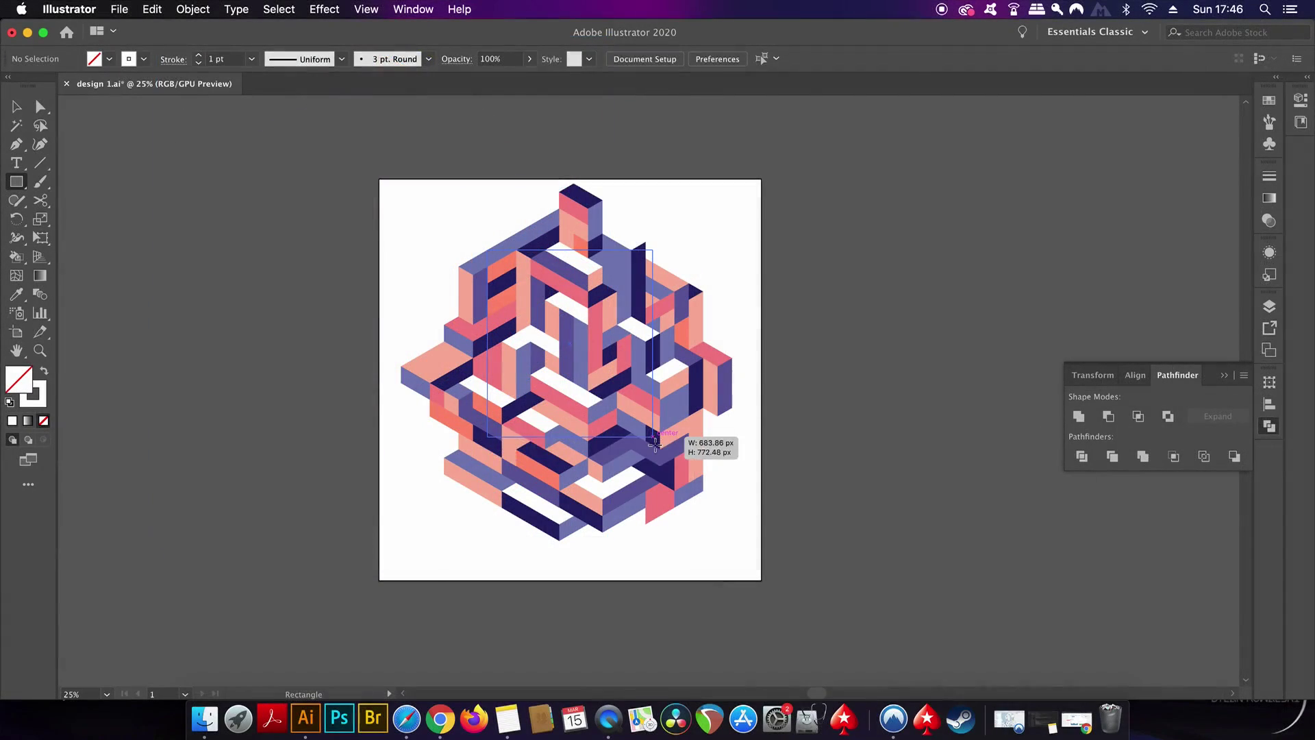
{"action": "left_click_drag", "start_coordinate": [648, 484], "coordinate": [646, 490]}
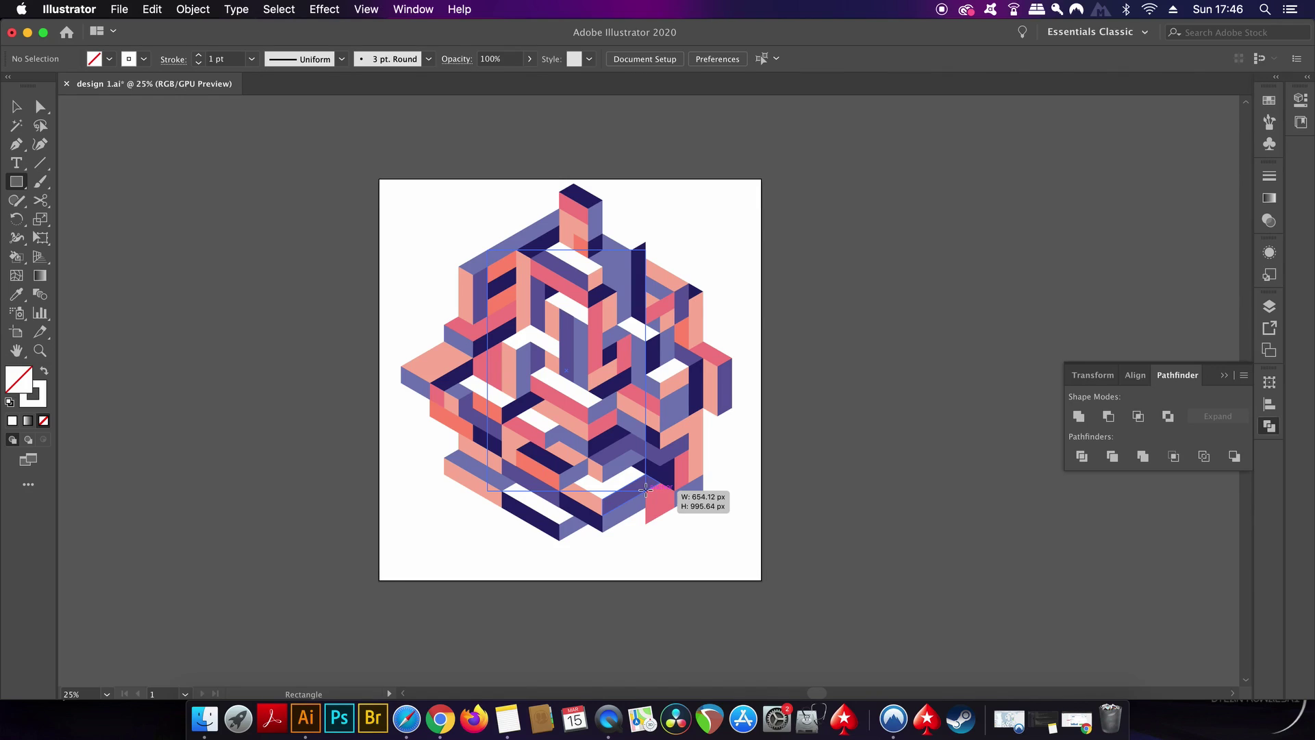
{"action": "left_click_drag", "start_coordinate": [646, 489], "coordinate": [653, 498]}
{"action": "key", "text": "v"}
{"action": "left_click_drag", "start_coordinate": [653, 267], "coordinate": [648, 269]}
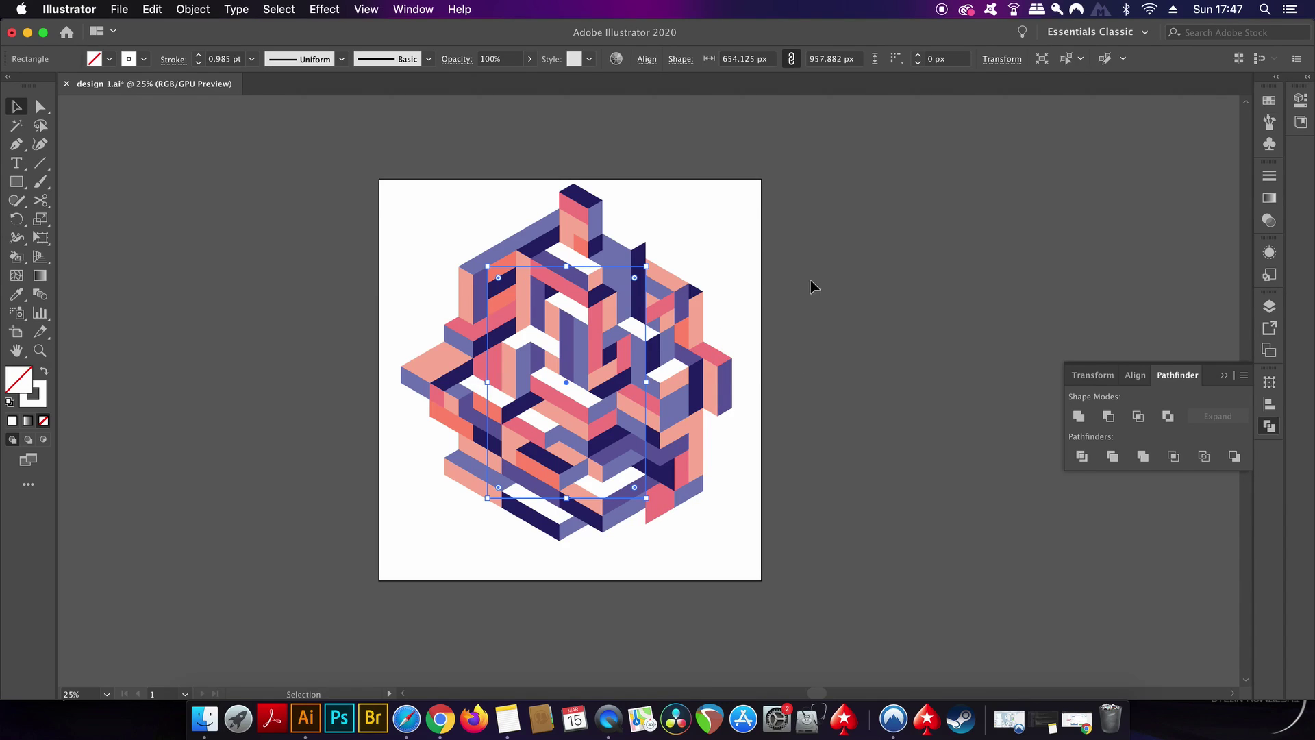
Step: Select the block artwork with the tall rectangle and apply Make Clipping Mask
{"action": "left_click_drag", "start_coordinate": [273, 575], "coordinate": [554, 383]}
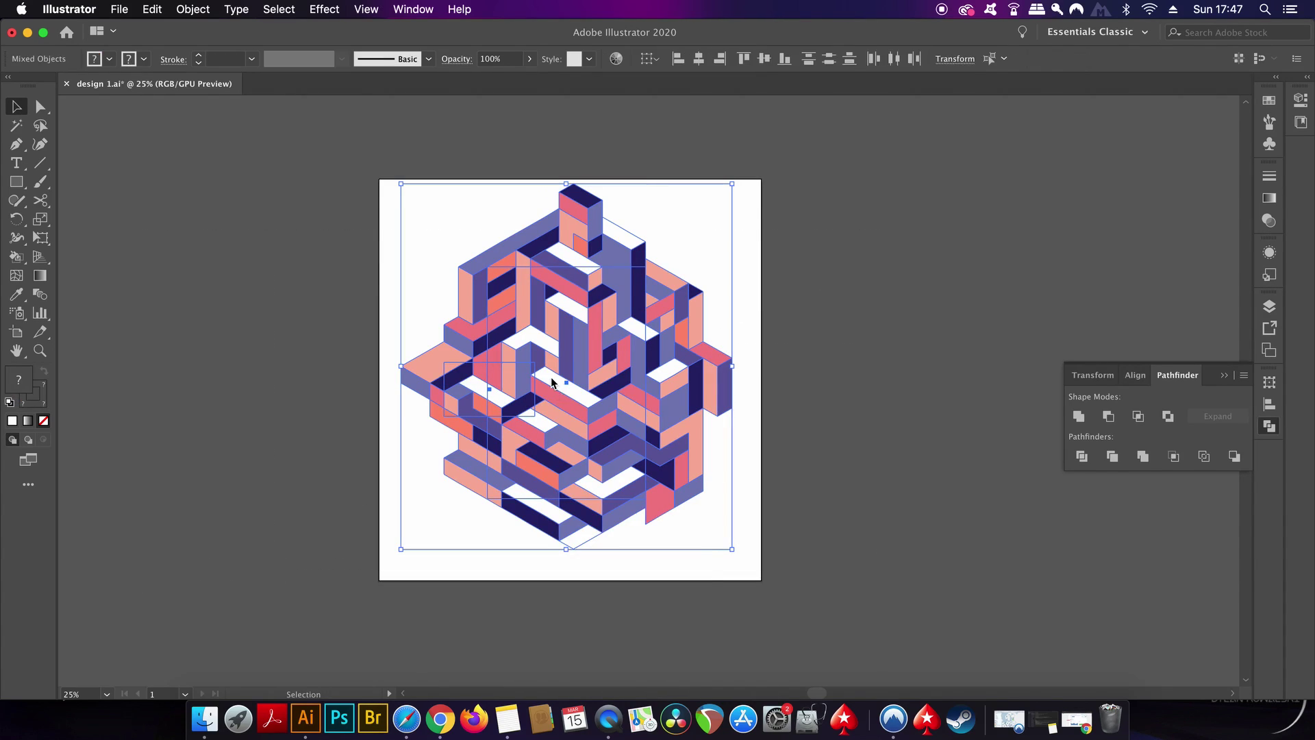
{"action": "right_click", "coordinate": [554, 382]}
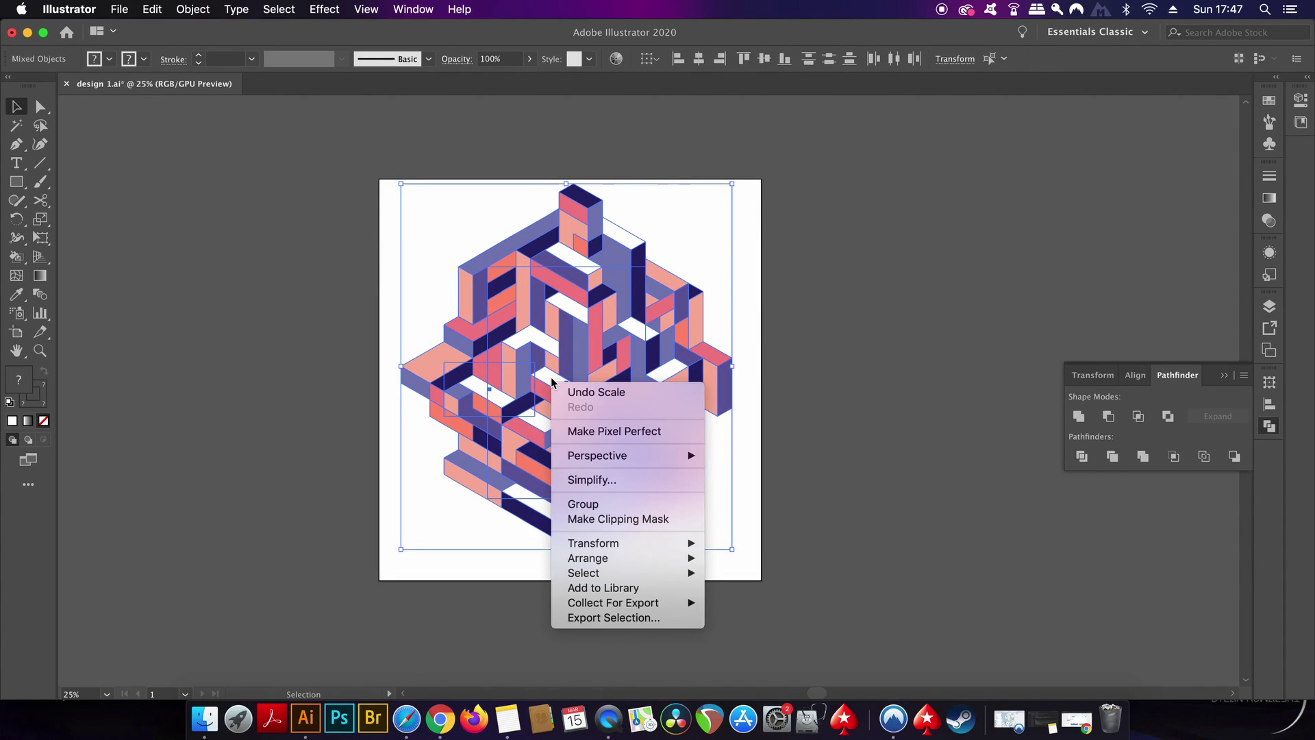
{"action": "left_click", "coordinate": [633, 519]}
{"action": "left_click", "coordinate": [805, 439]}
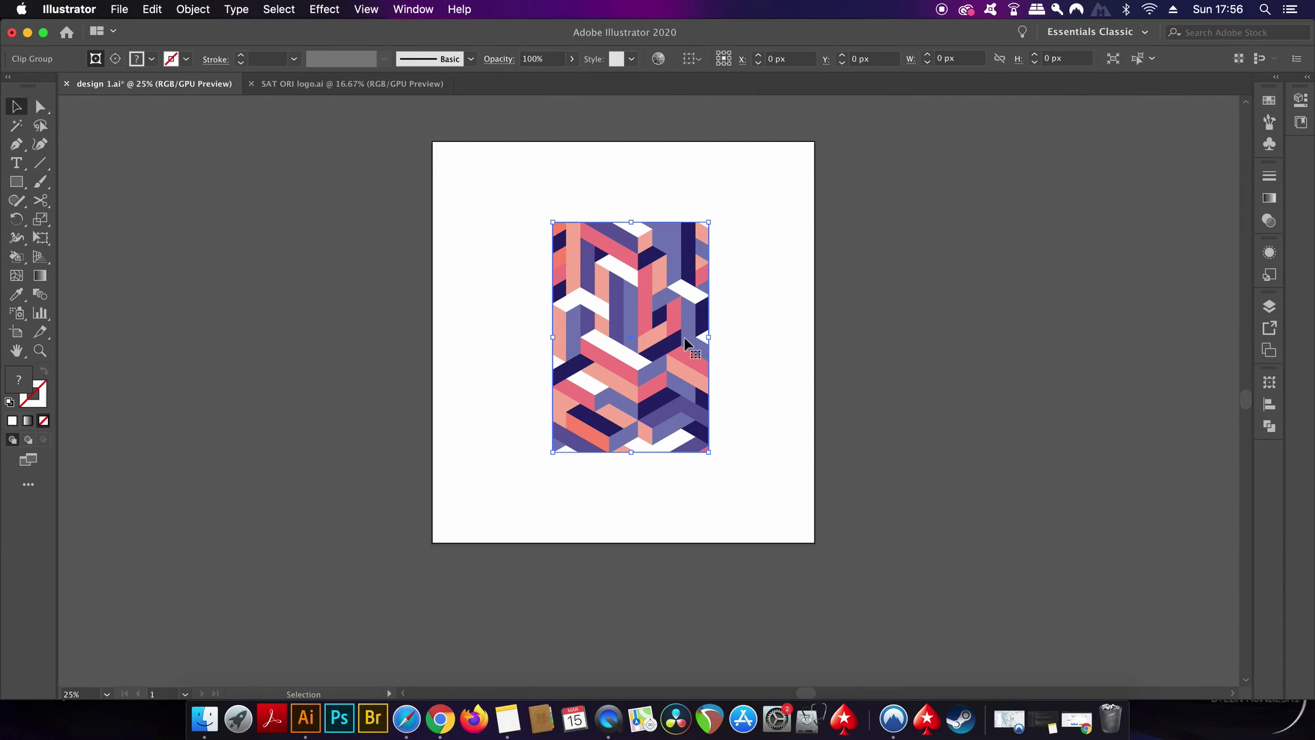
Step: Apply Effect > Stylize > Drop Shadow with 75% opacity, 0 px offsets and 20 px blur
{"action": "left_click", "coordinate": [119, 9]}
{"action": "mouse_move", "coordinate": [325, 8]}
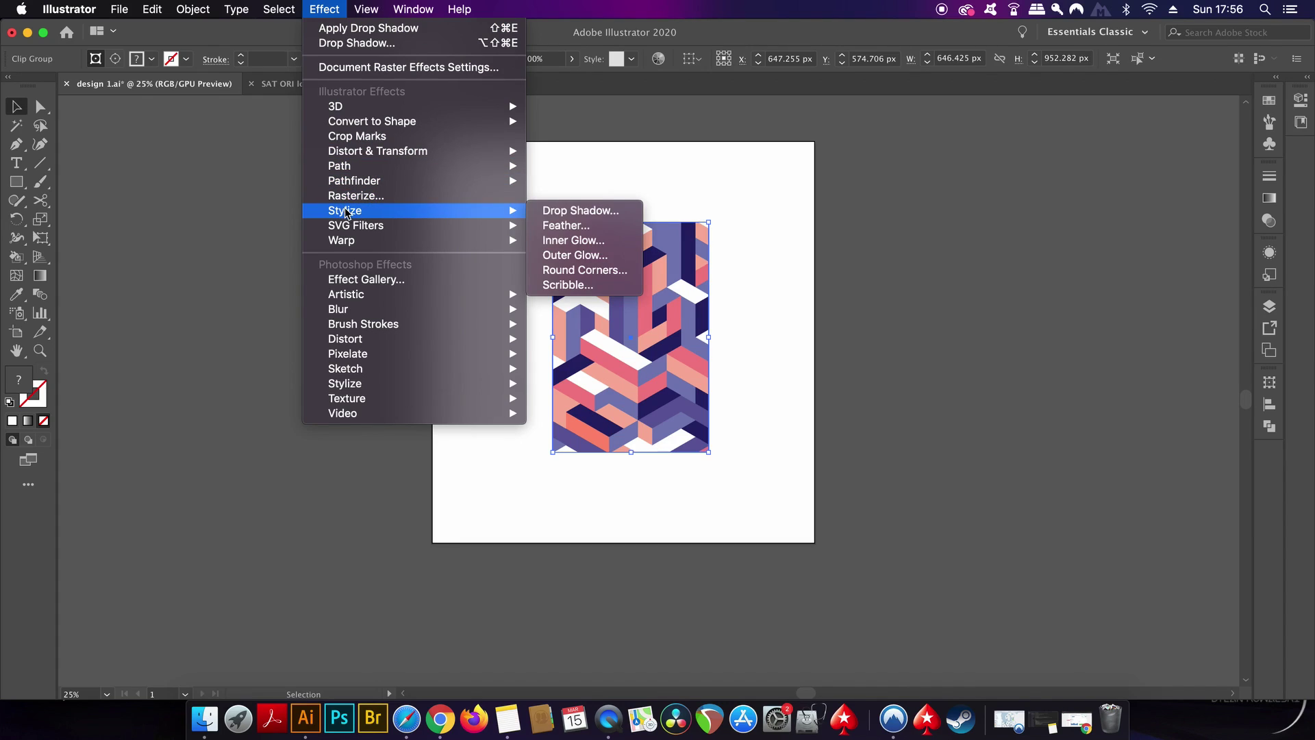
{"action": "mouse_move", "coordinate": [521, 210]}
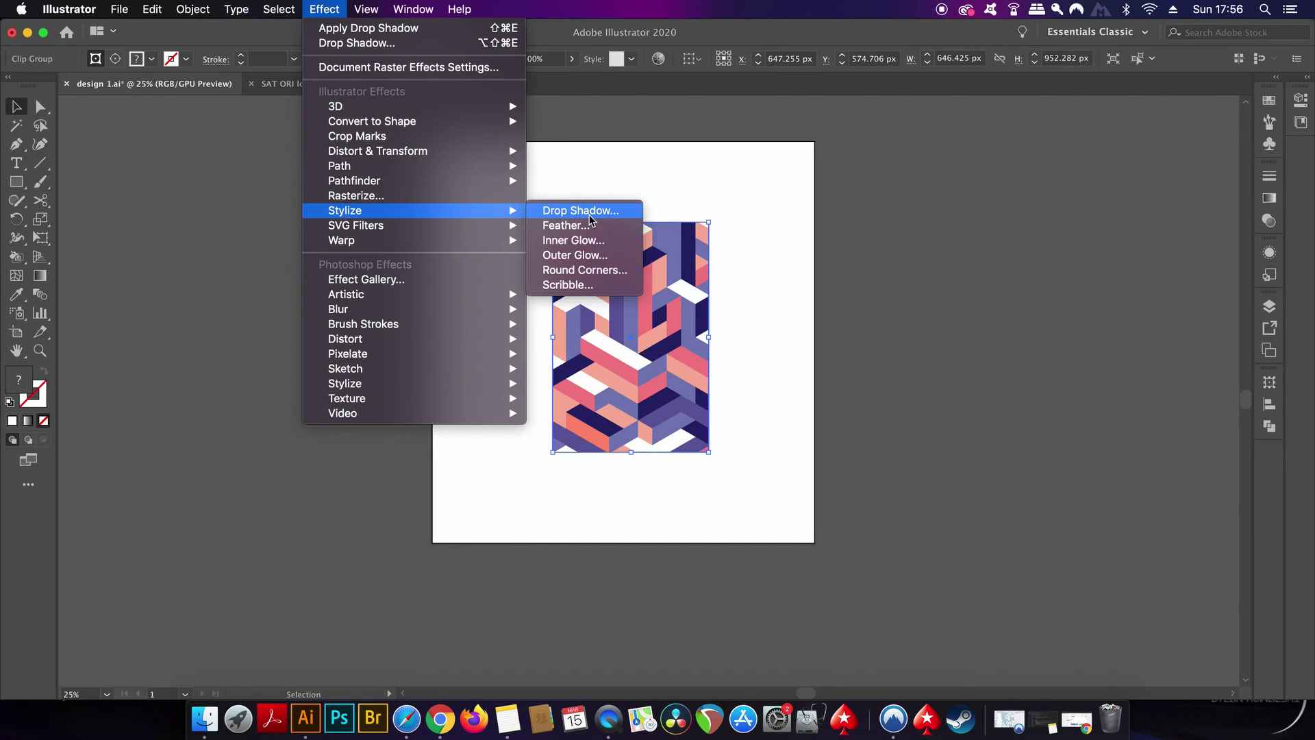
{"action": "left_click", "coordinate": [590, 216]}
{"action": "left_click_drag", "start_coordinate": [856, 257], "coordinate": [945, 242]}
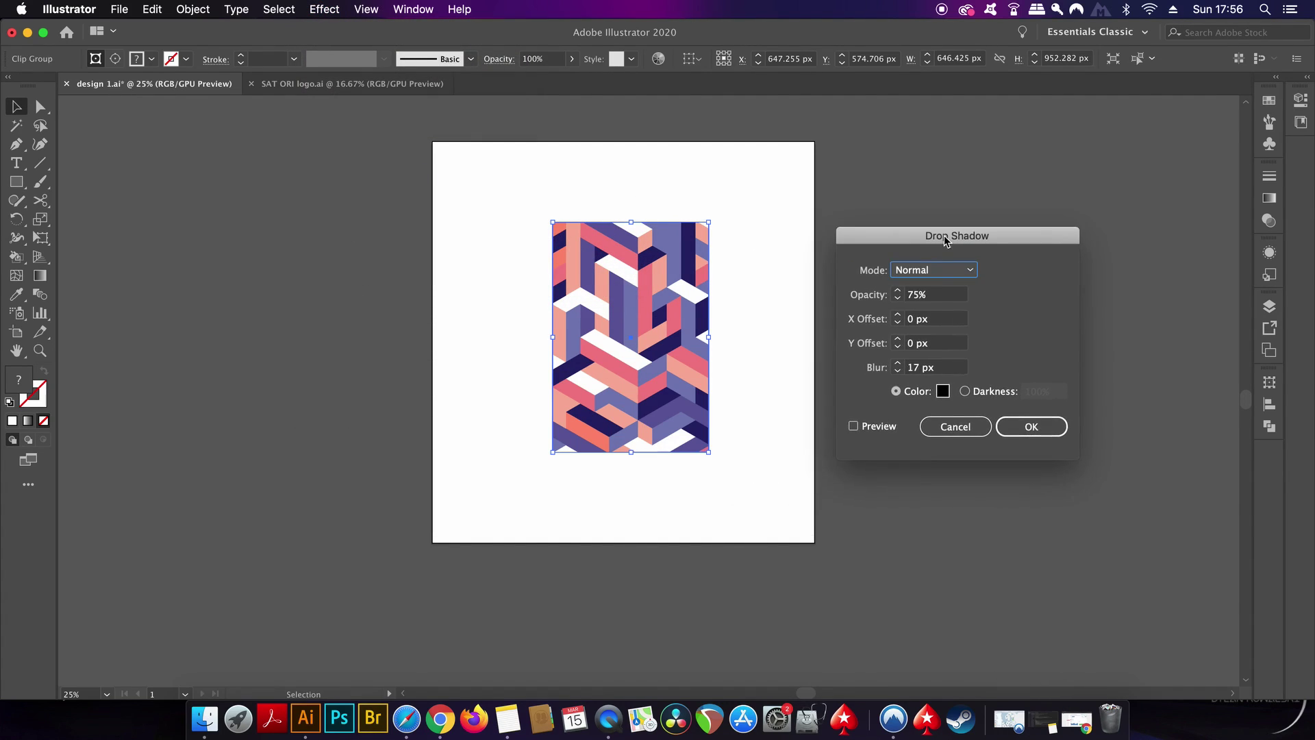
{"action": "left_click", "coordinate": [882, 427]}
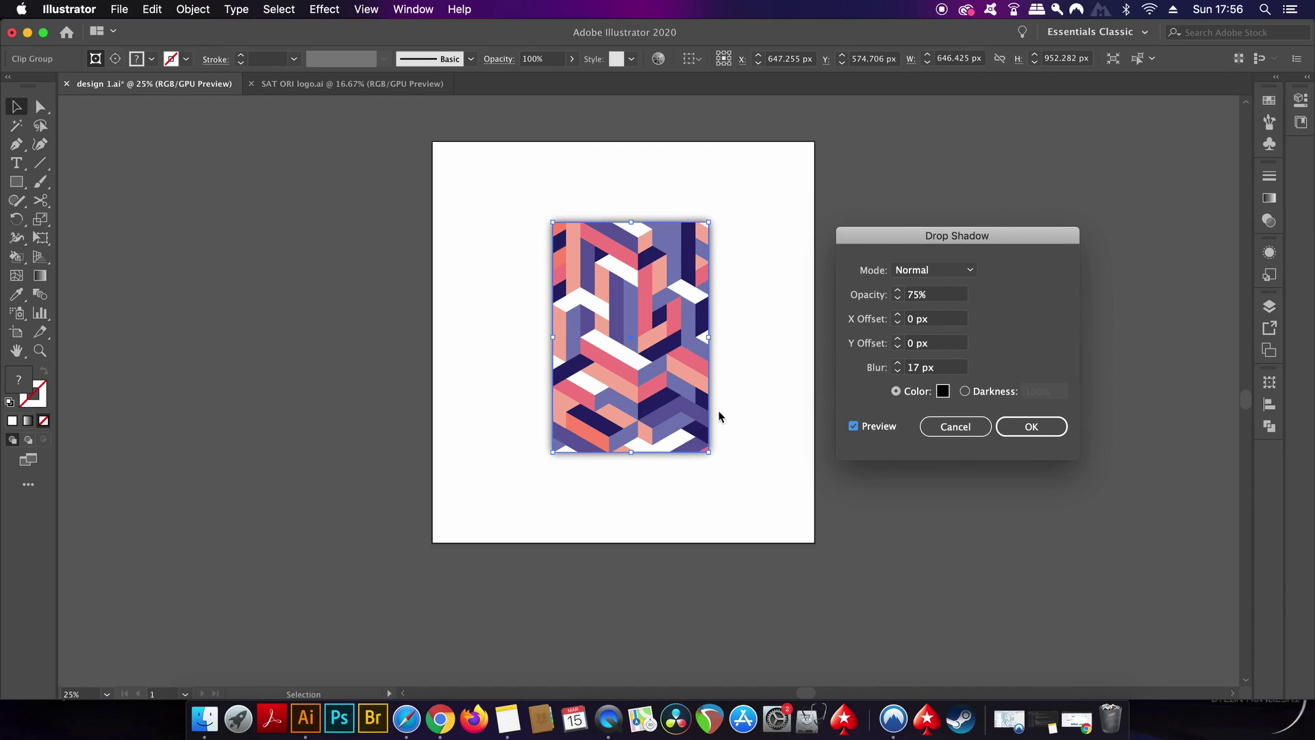
{"action": "left_click", "coordinate": [899, 364]}
{"action": "left_click", "coordinate": [899, 364]}
{"action": "left_click", "coordinate": [899, 364]}
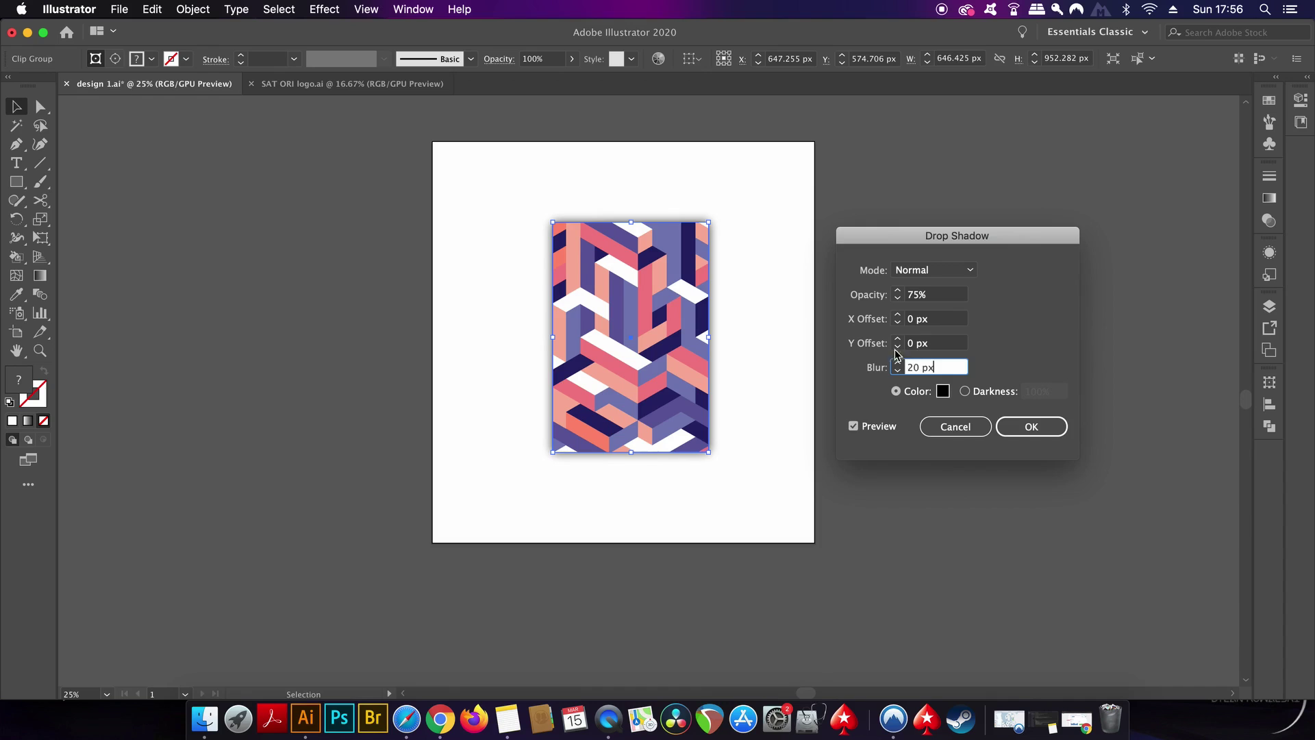
{"action": "left_click", "coordinate": [1033, 426]}
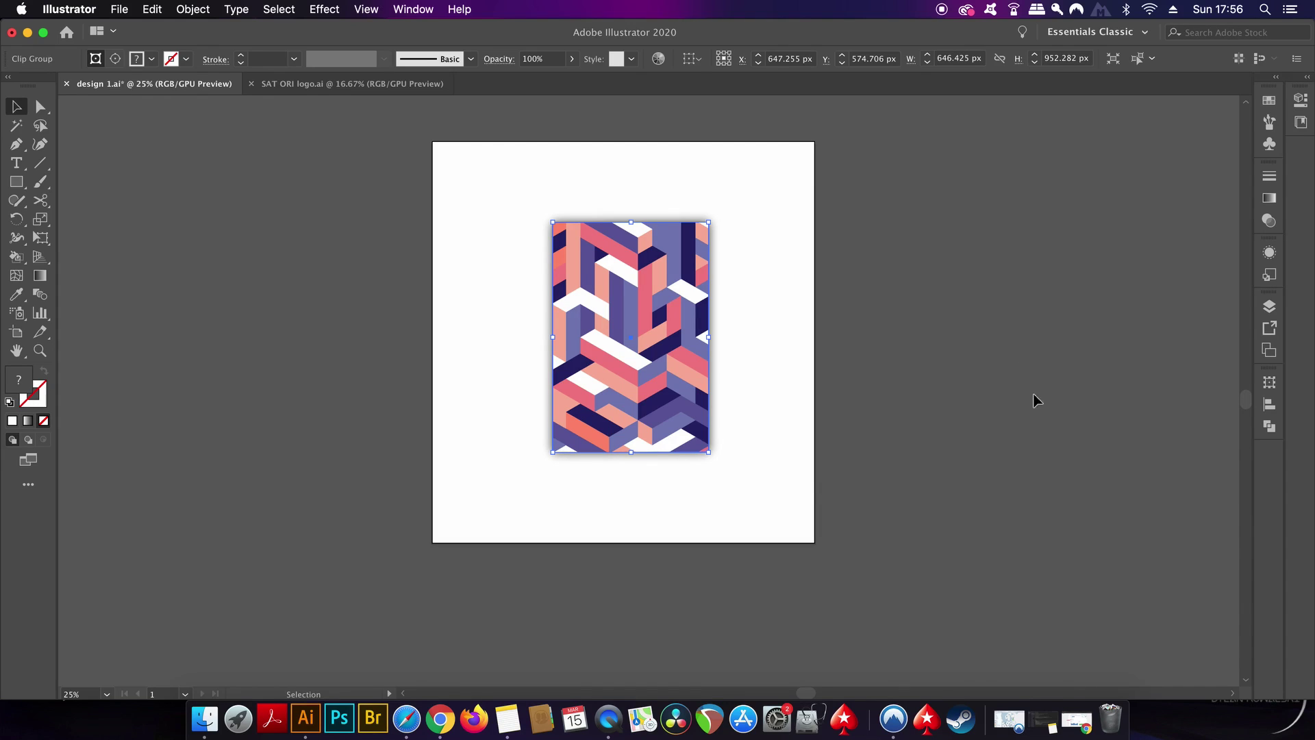
{"action": "left_click", "coordinate": [1017, 358]}
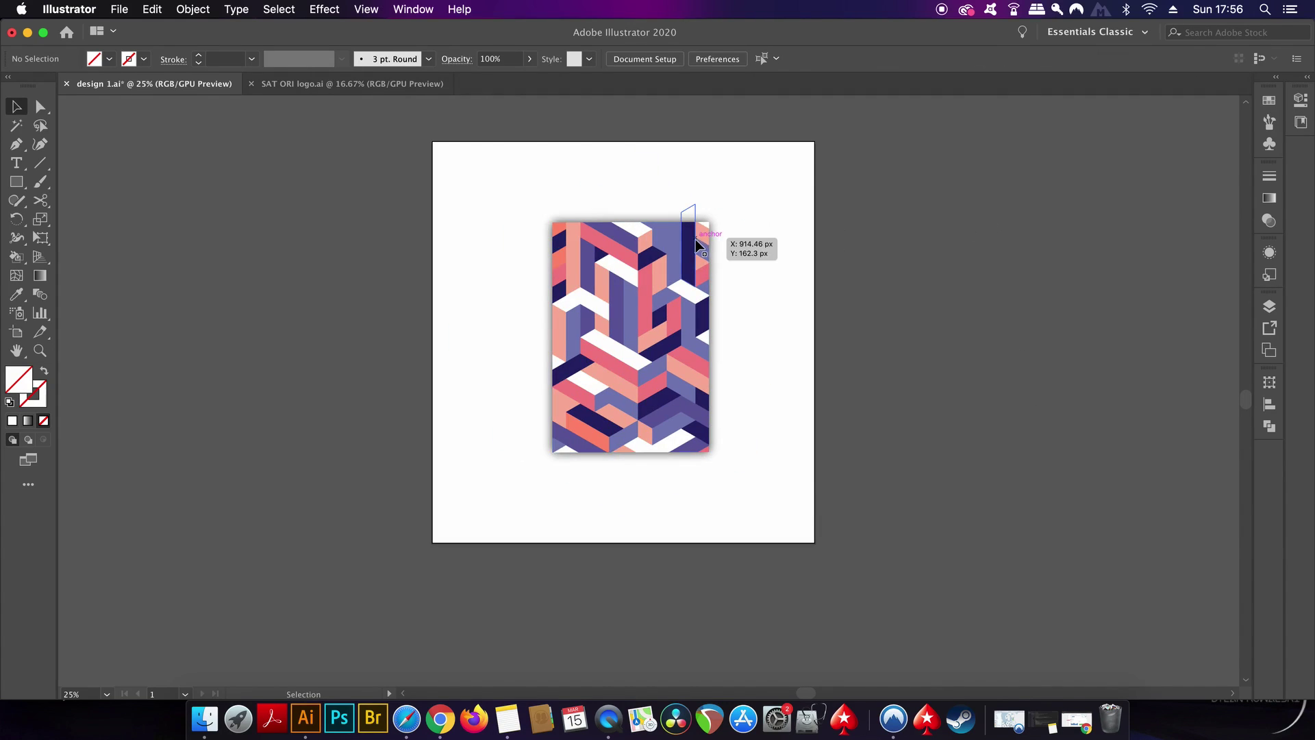
Step: Enter 300 px as the Add Around Object value in Document Raster Effects Settings
{"action": "left_click", "coordinate": [413, 9]}
{"action": "mouse_move", "coordinate": [324, 9]}
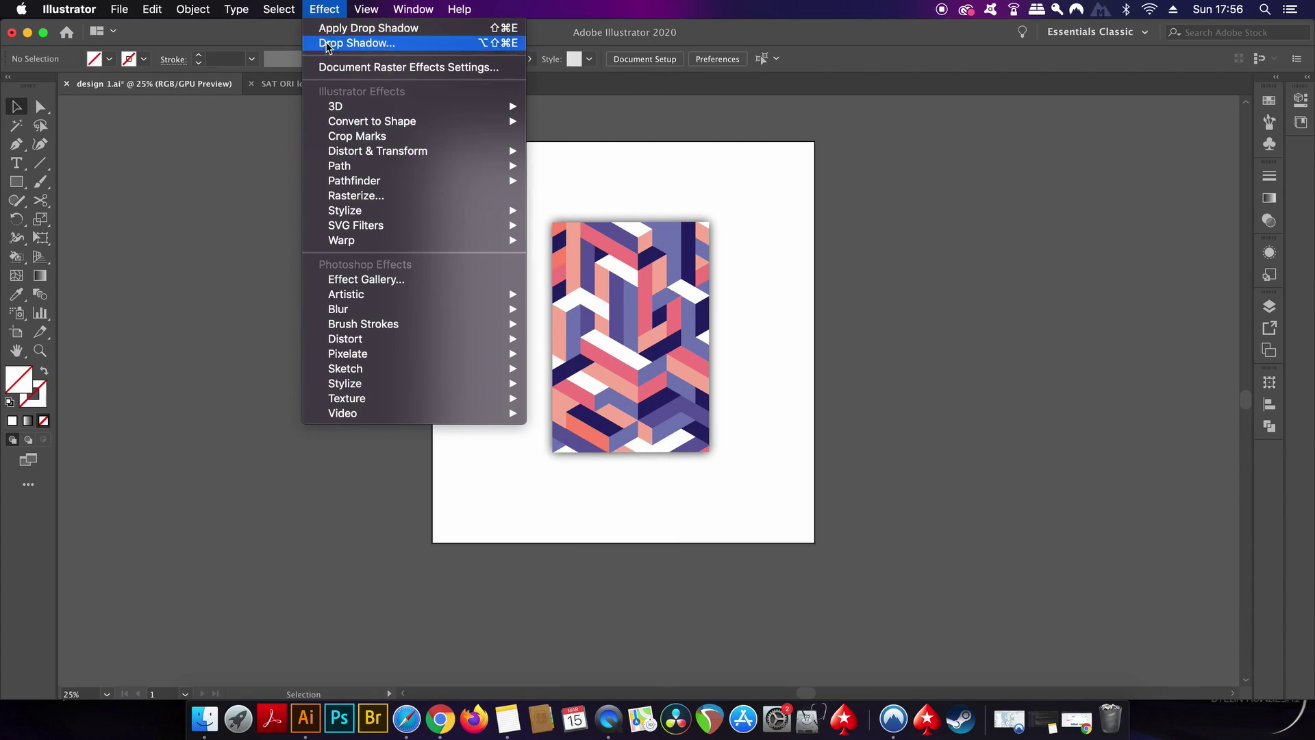
{"action": "left_click", "coordinate": [331, 66]}
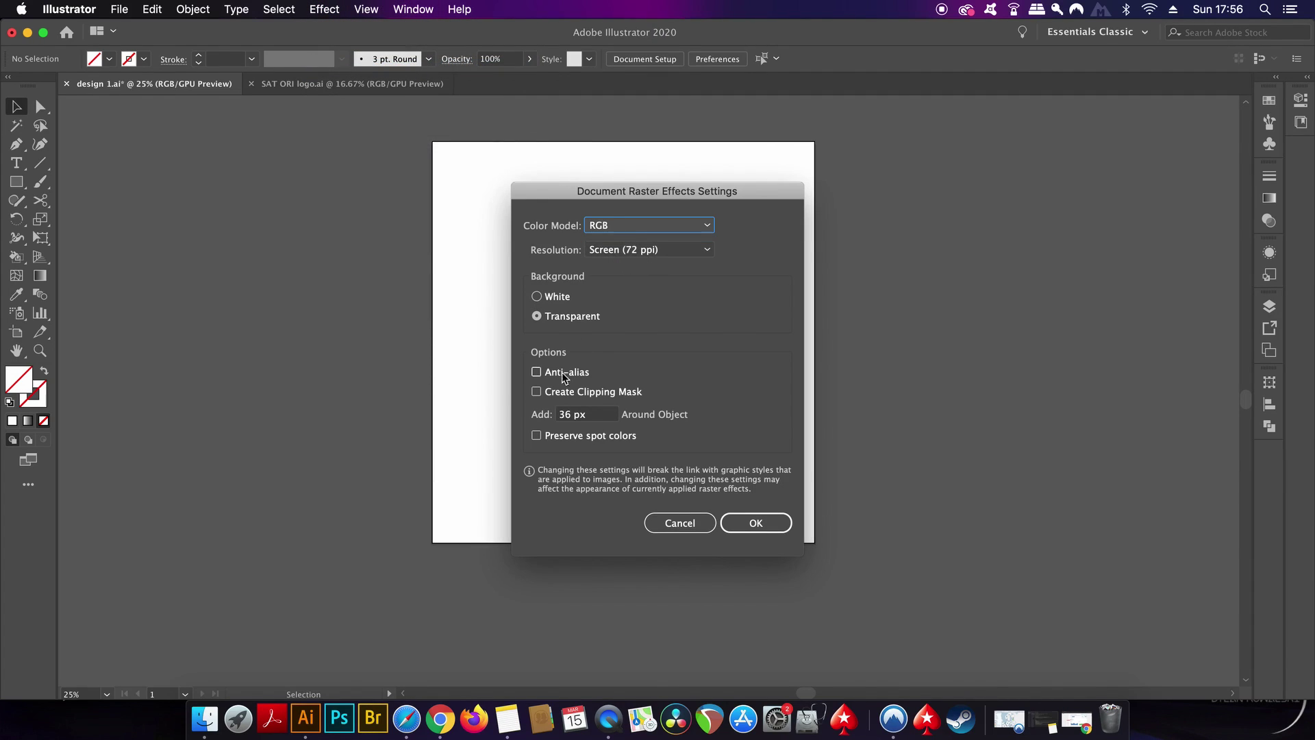
{"action": "left_click", "coordinate": [591, 418]}
{"action": "type", "text": "3"}
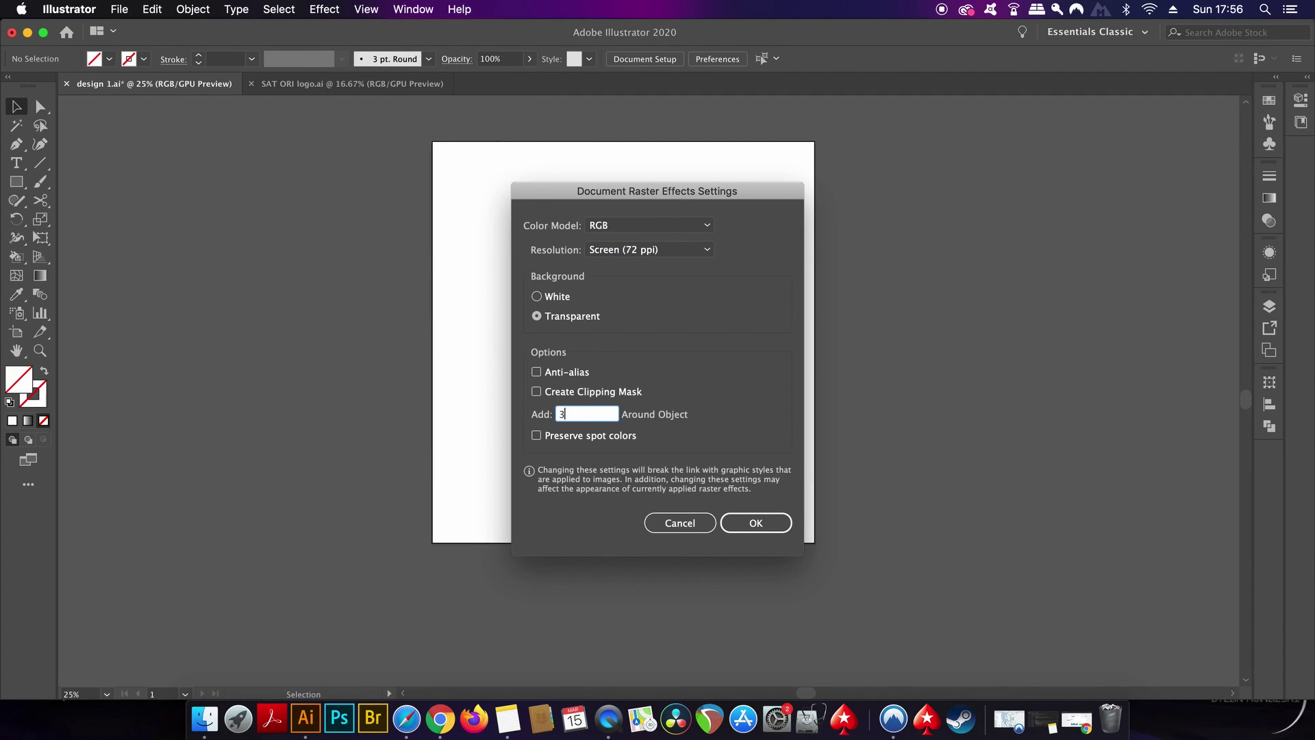